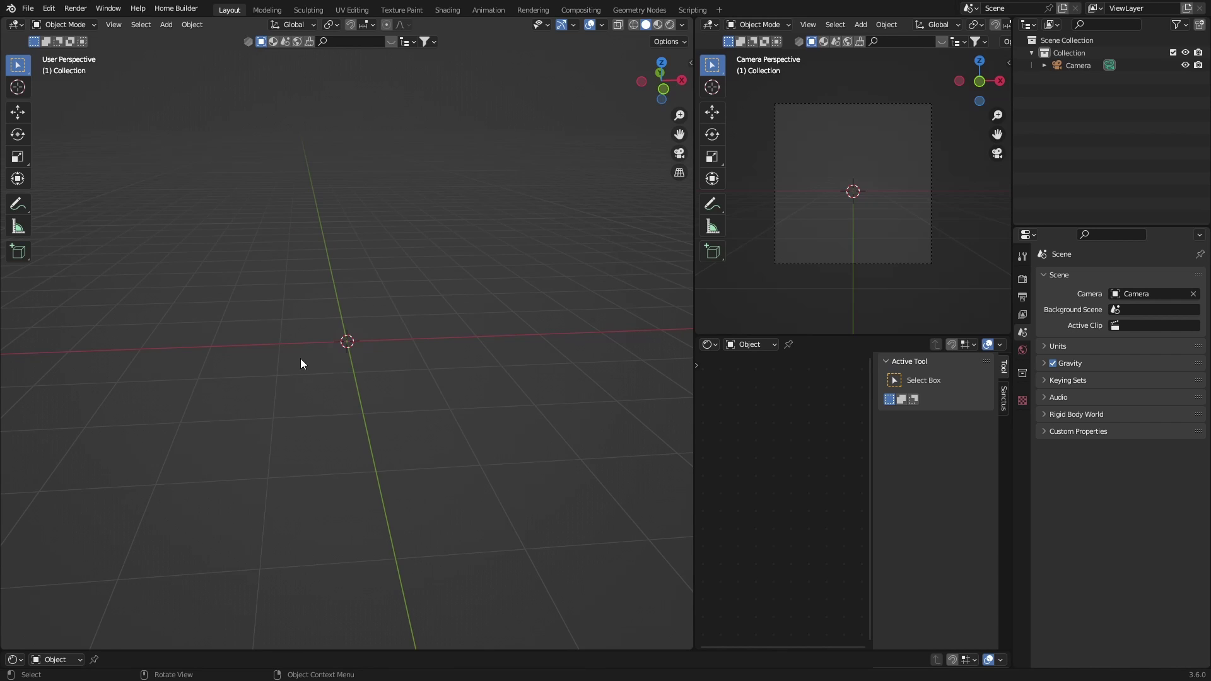
- Add an icosphere to the scene with 5 subdivisions
middle_click_drag(319, 324, 246, 395)
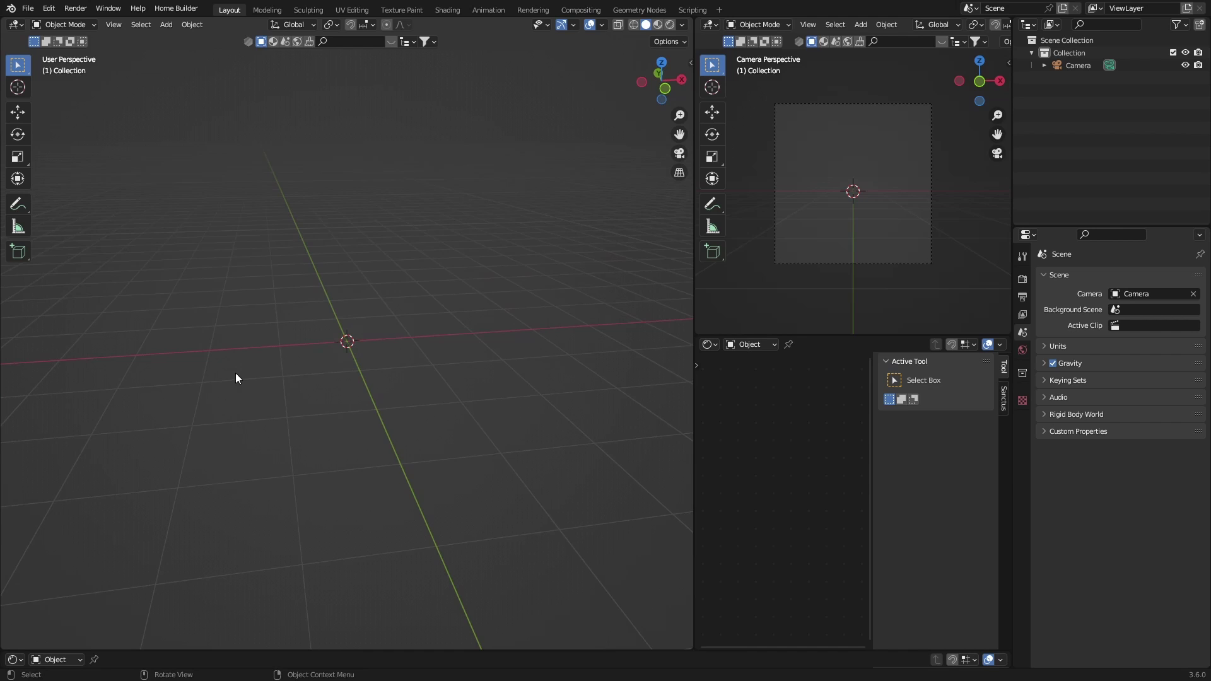
key("shift+a")
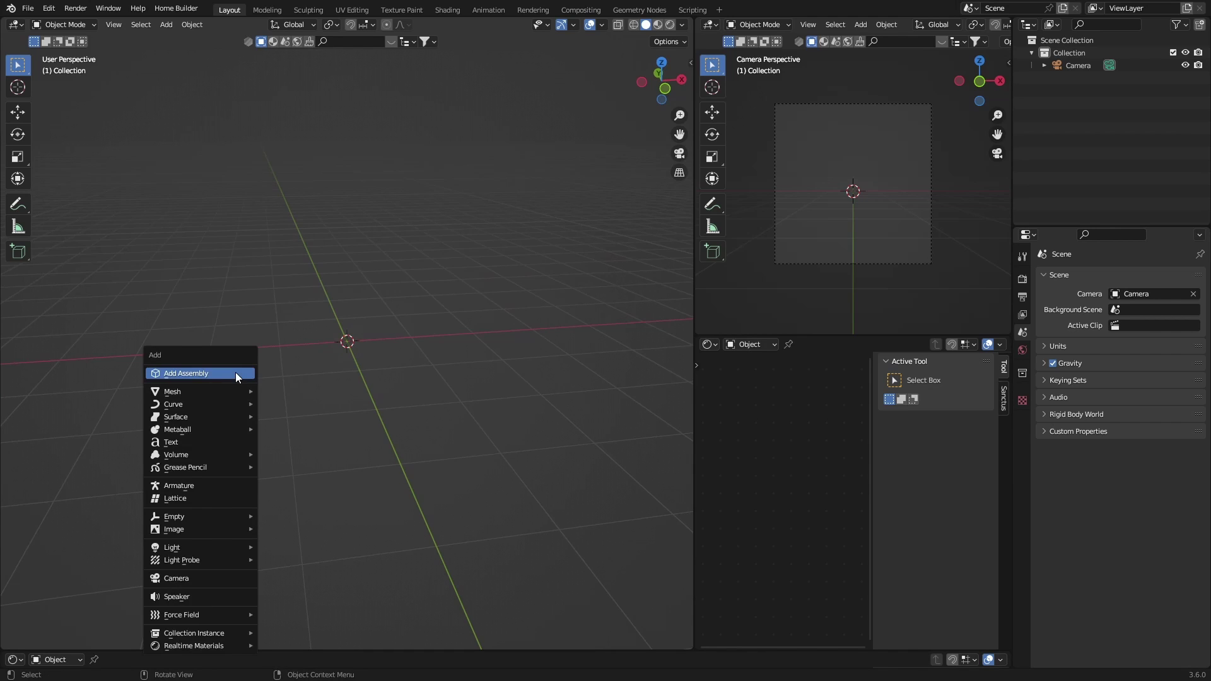
mouse_move(218, 391)
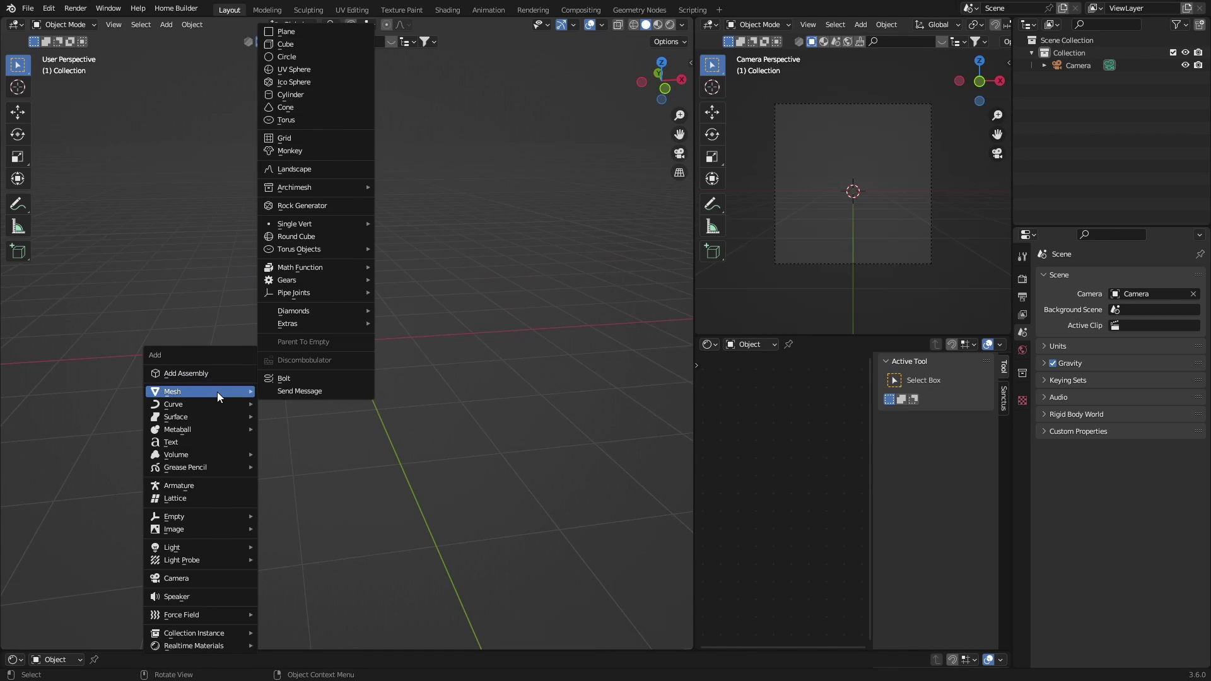
left_click(287, 82)
left_click(42, 638)
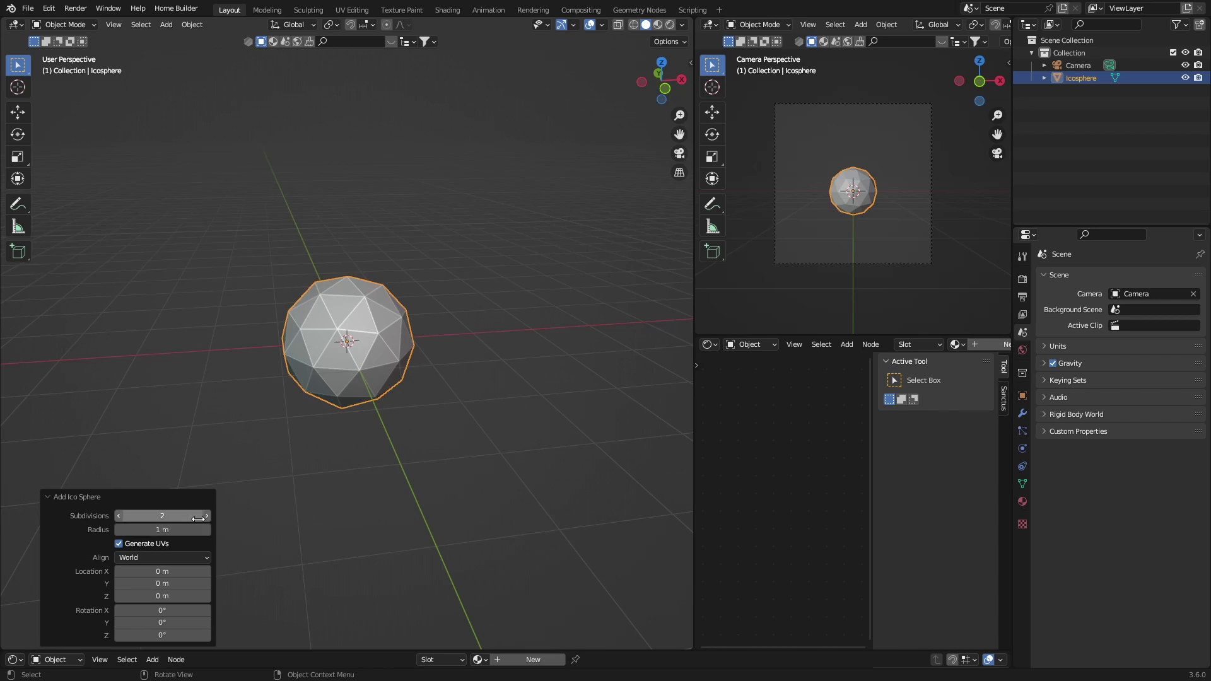
left_click_drag(162, 515, 189, 516)
- Shade the icosphere smooth and scale it uniformly to 1.807
right_click(320, 328)
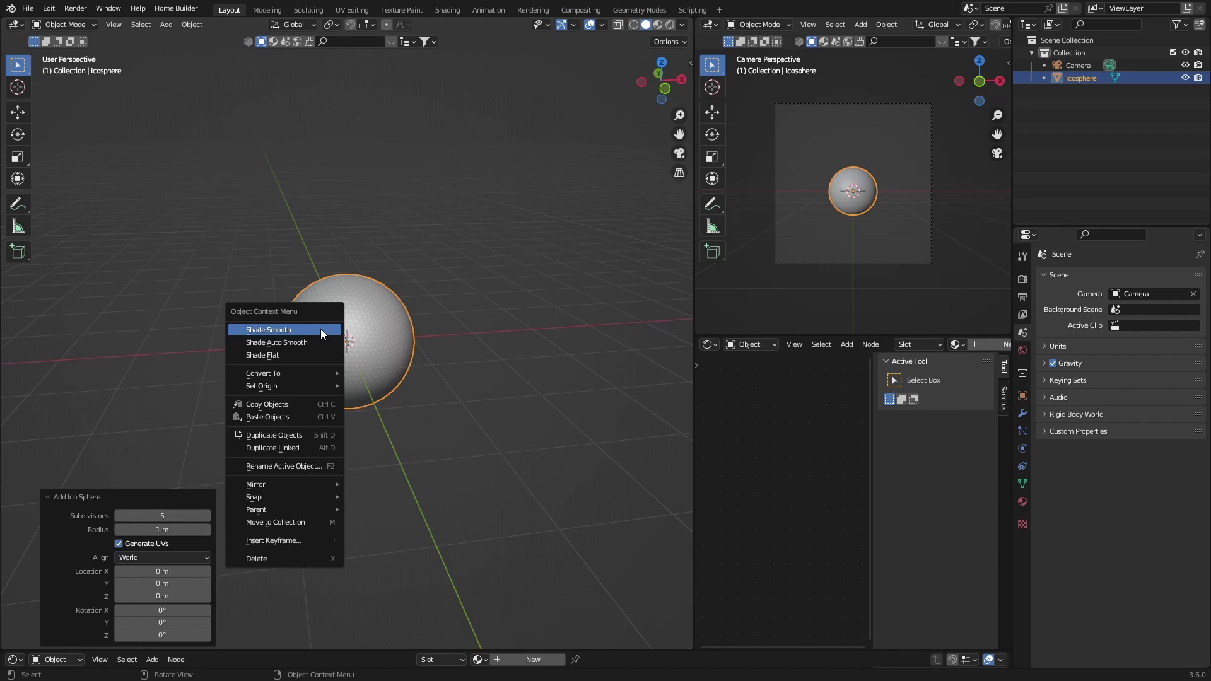
left_click(321, 328)
scroll(233, 414, "up", 3)
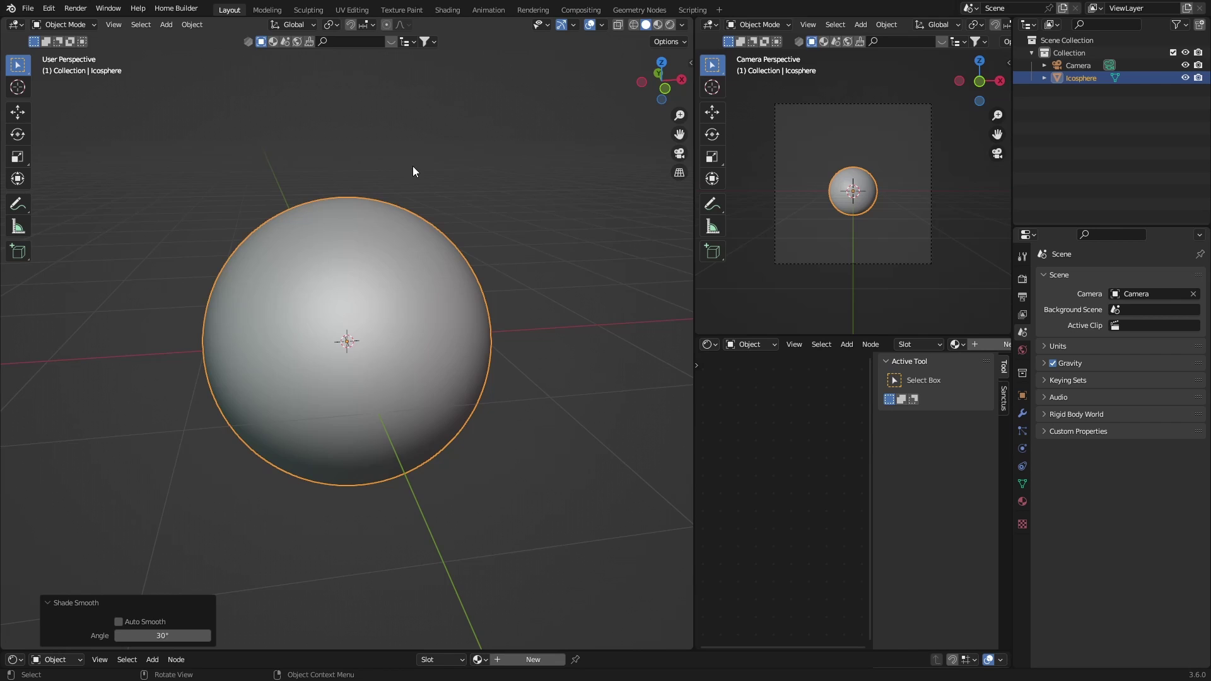
scroll(476, 262, "down", 4)
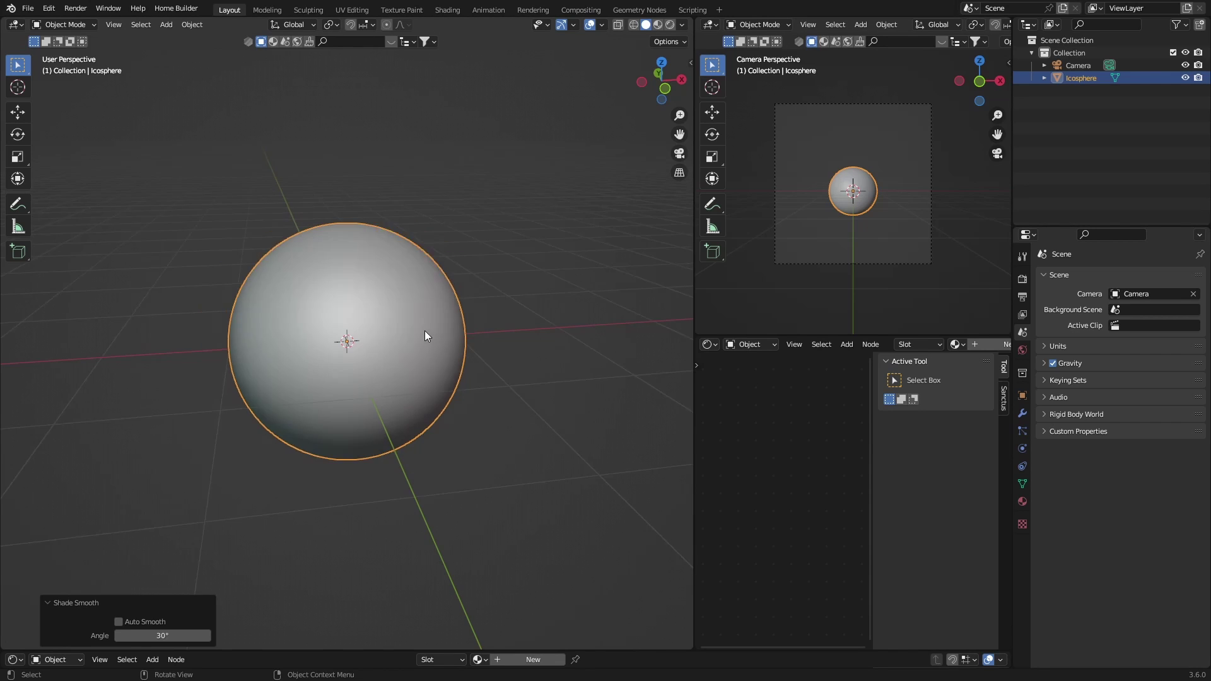
key("a")
key("s")
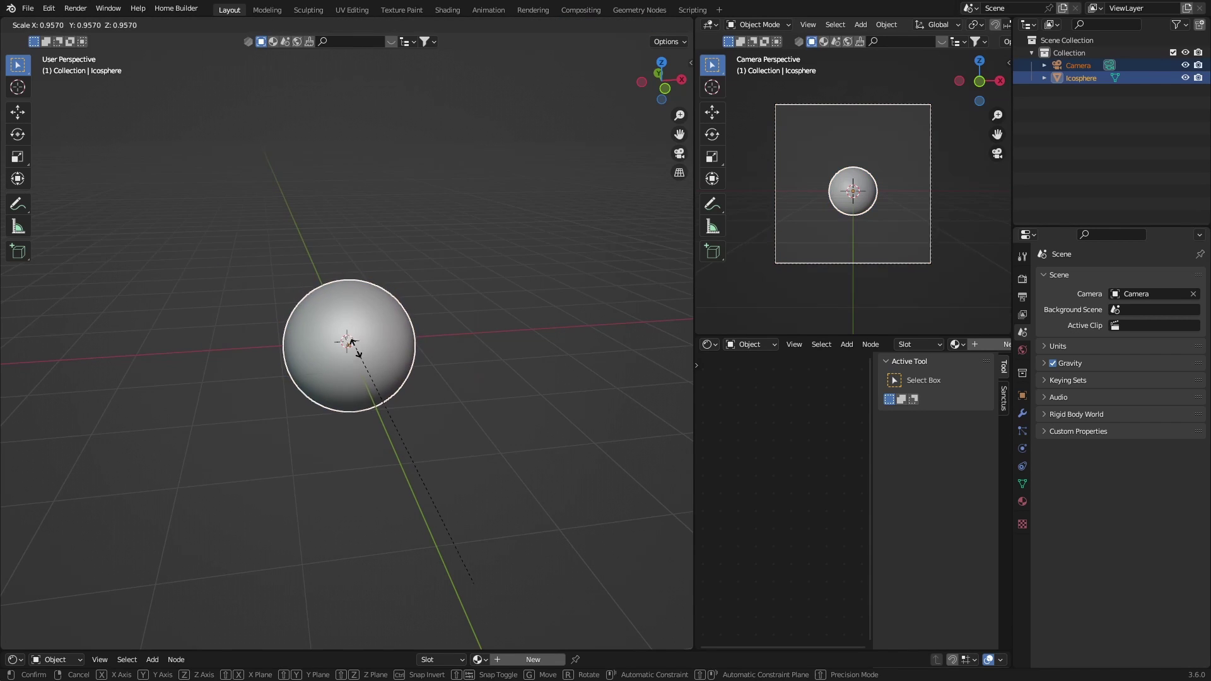
left_click(430, 257)
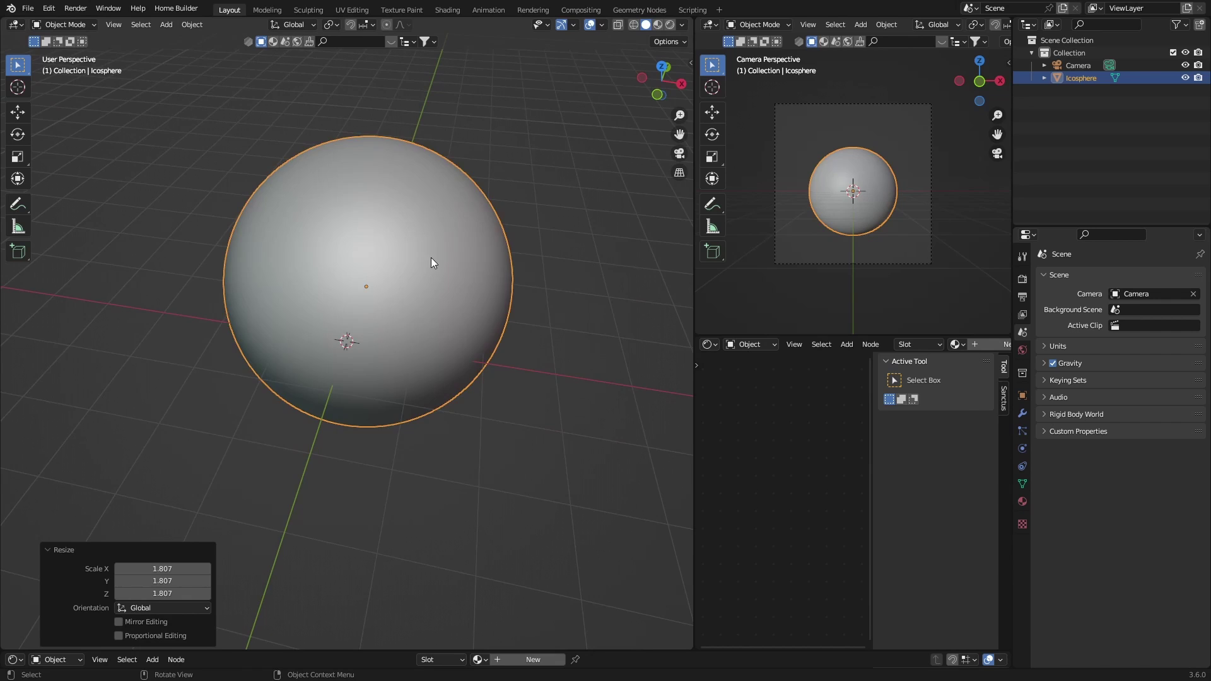
scroll(430, 255, "down", 3)
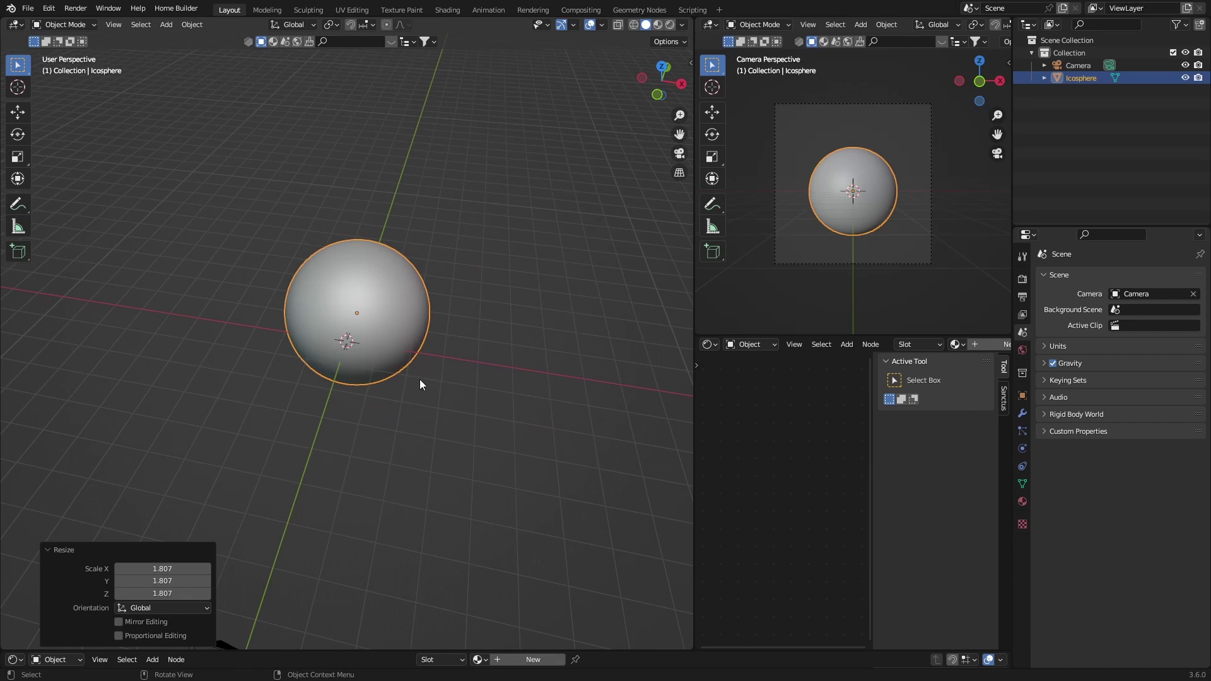
- In the Shading workspace, create a new material and preview it rendered with HDRI lighting instead of Scene World
left_click(445, 10)
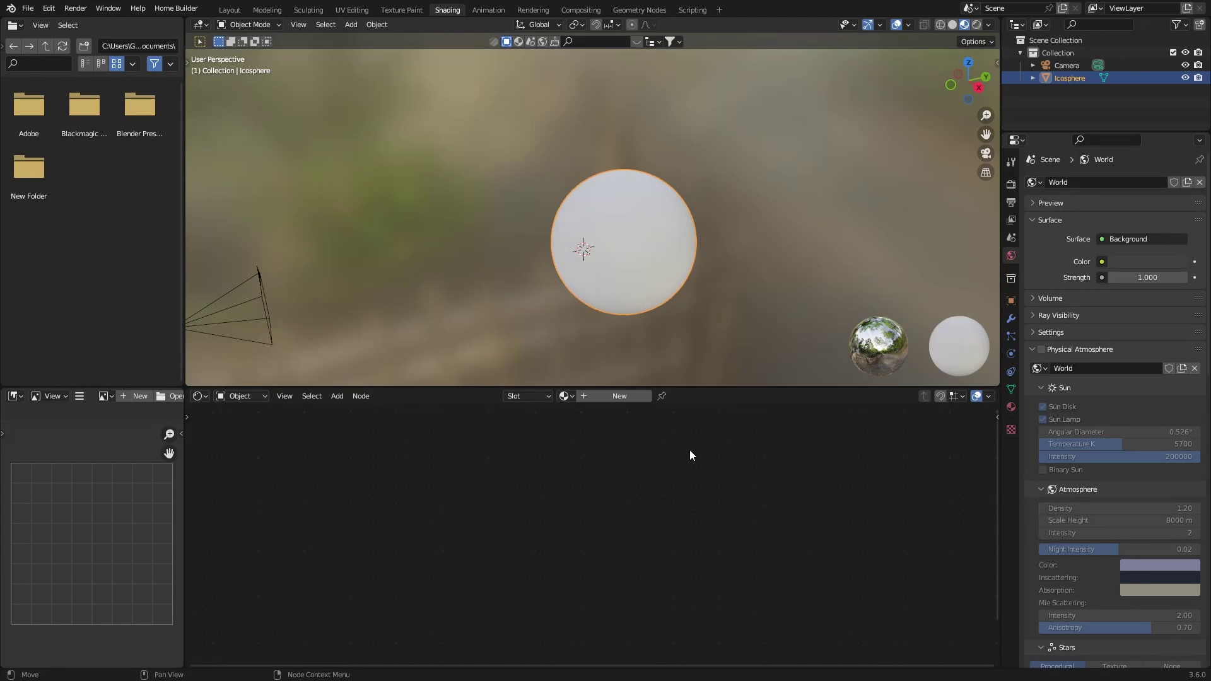
left_click(613, 396)
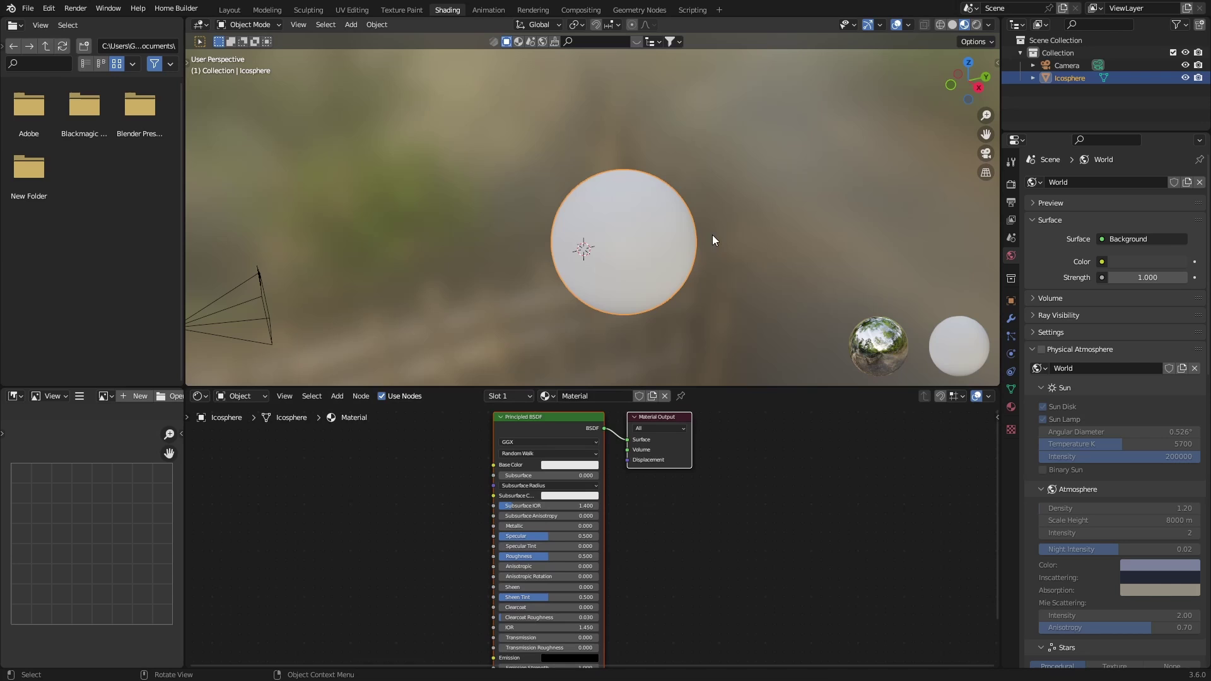
left_click(976, 24)
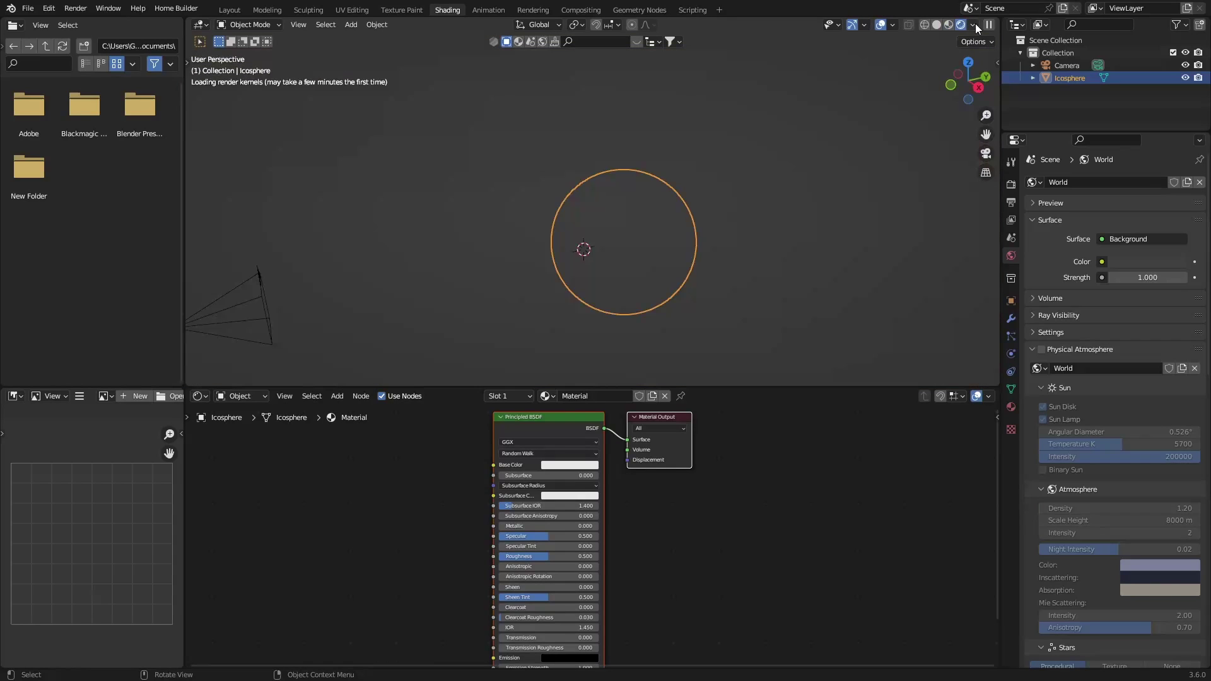
left_click(972, 25)
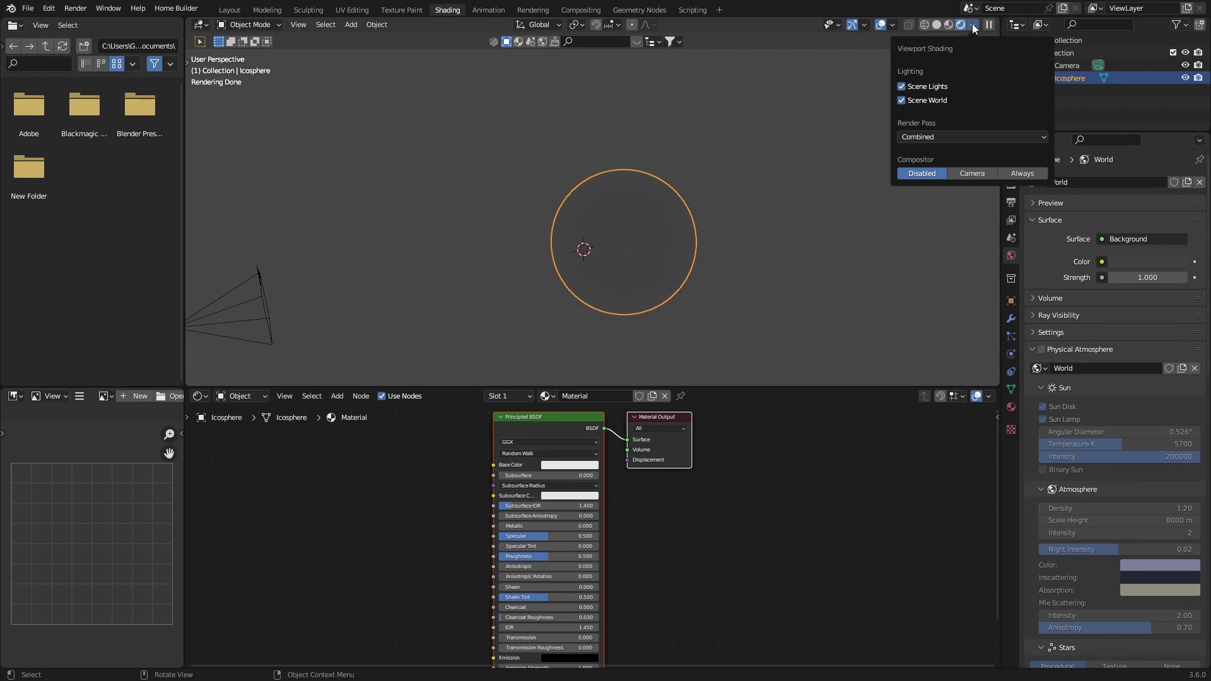
left_click(901, 100)
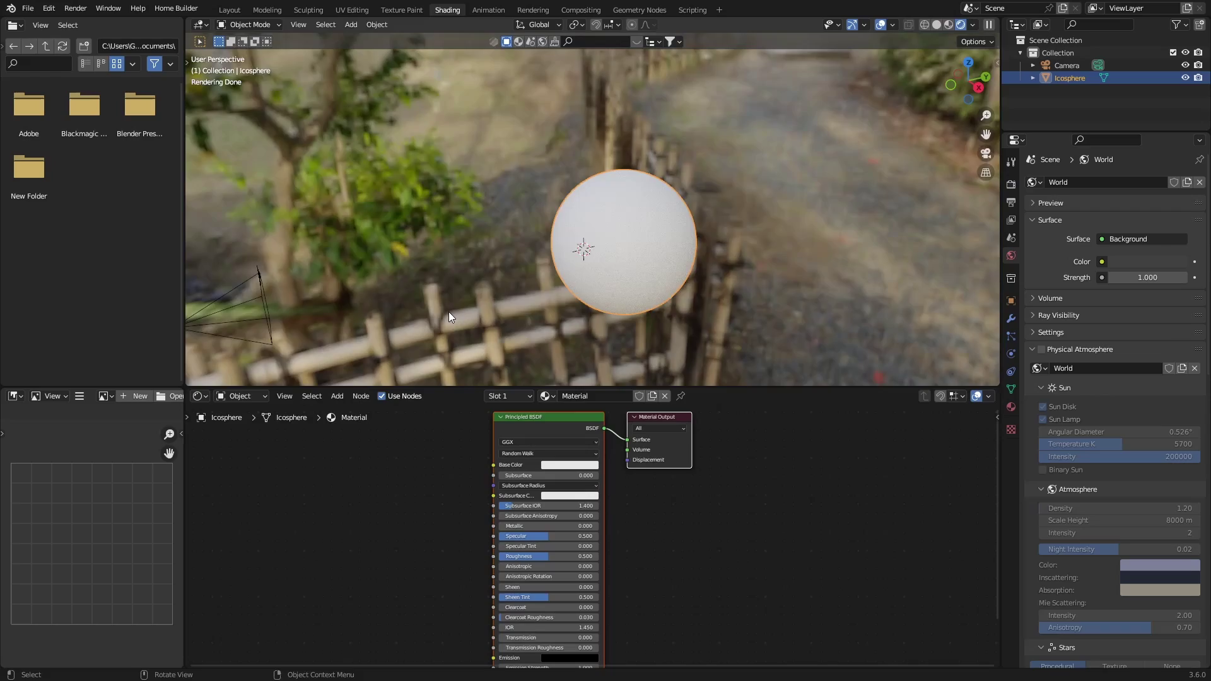
middle_click_drag(448, 312, 542, 254)
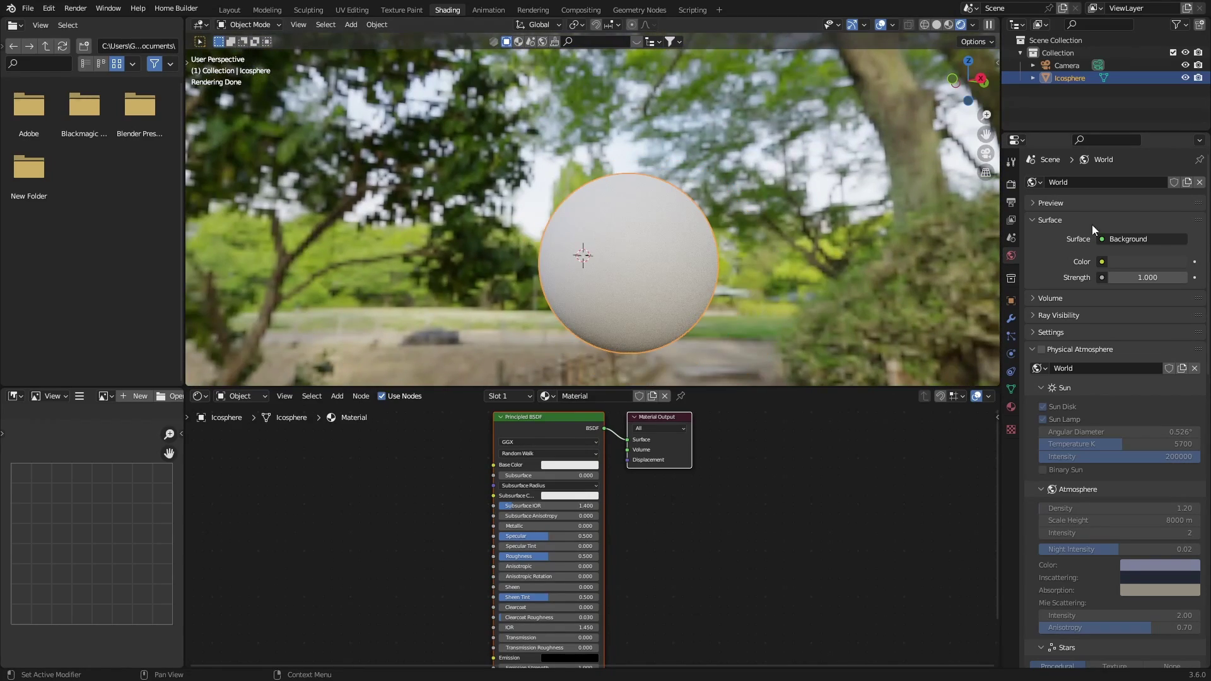
- Set the render engine to Cycles
left_click(1011, 185)
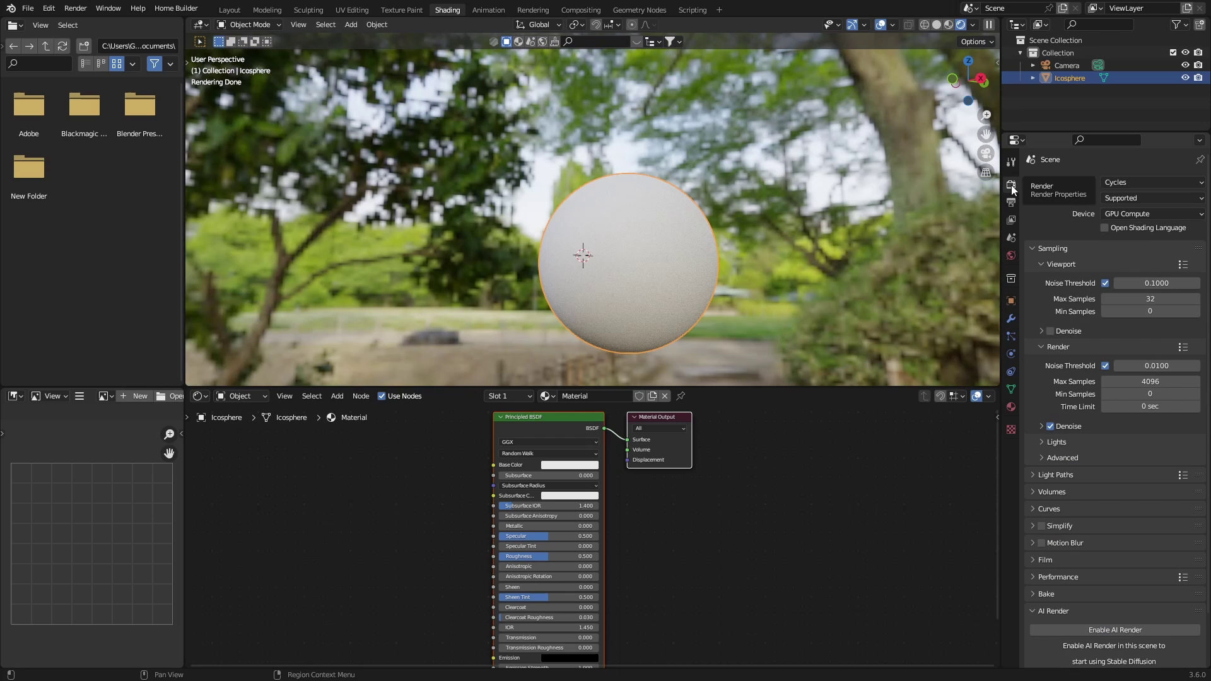
left_click(1118, 182)
left_click(1120, 225)
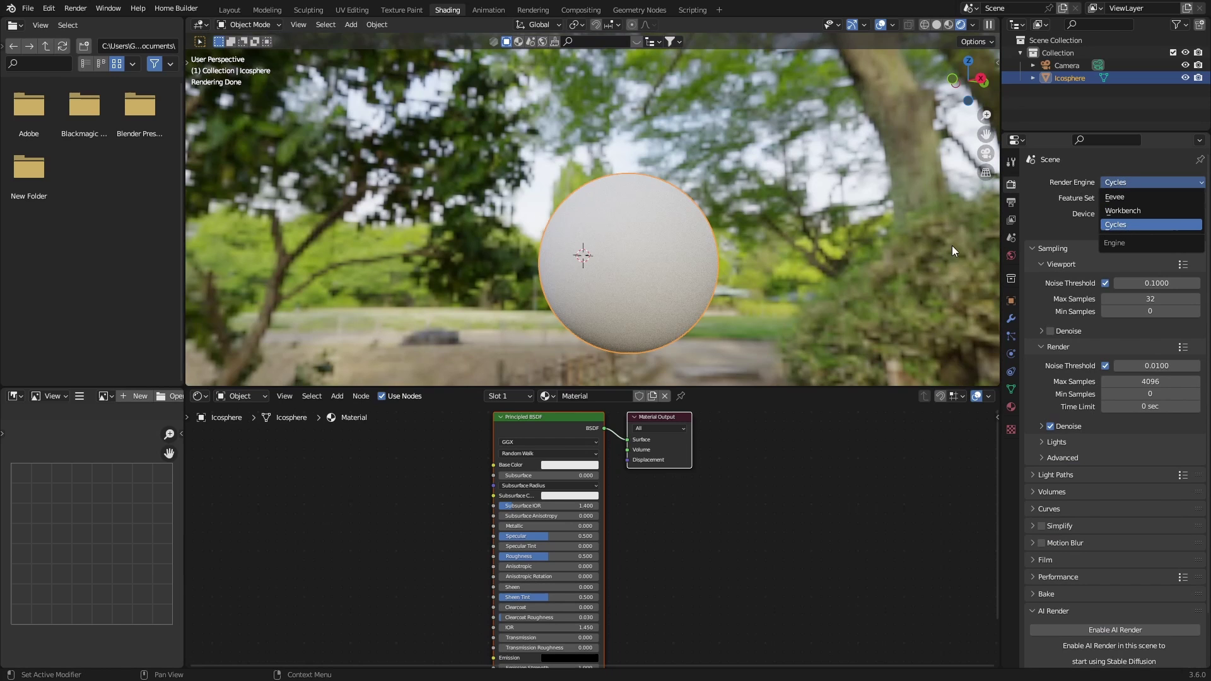
- Set the Principled BSDF to Metallic 1.000 and Roughness 0.118 for a chrome finish
middle_click_drag(533, 290, 500, 438)
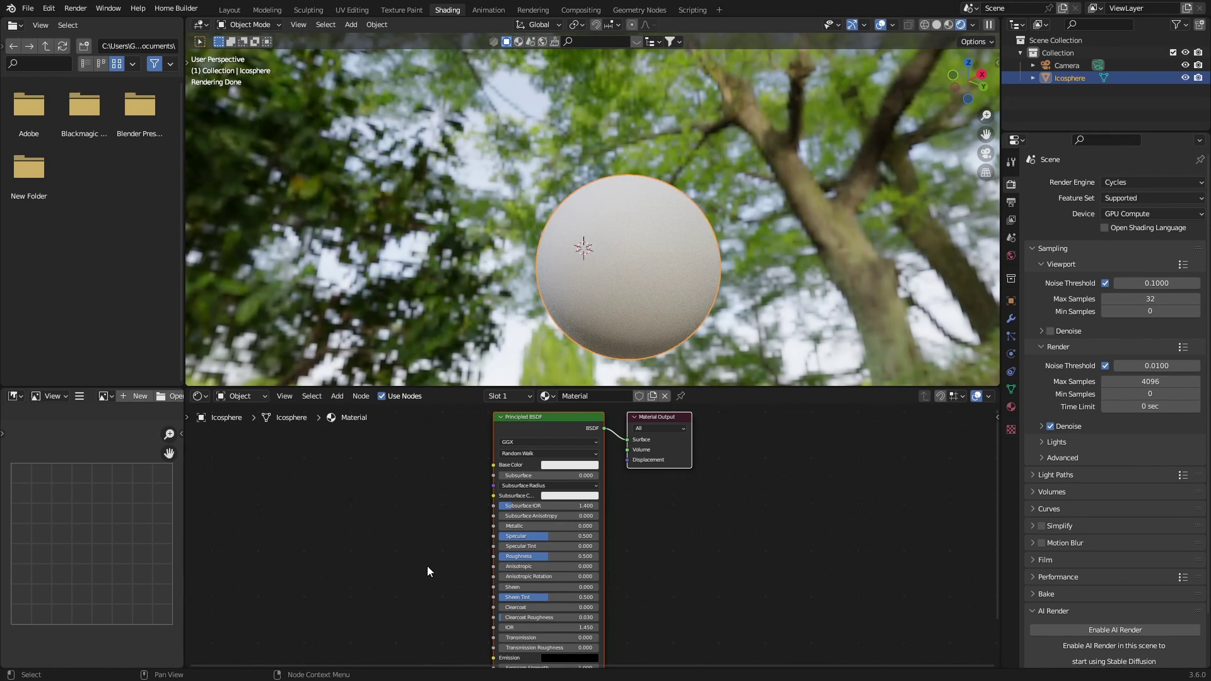
left_click_drag(516, 524, 595, 526)
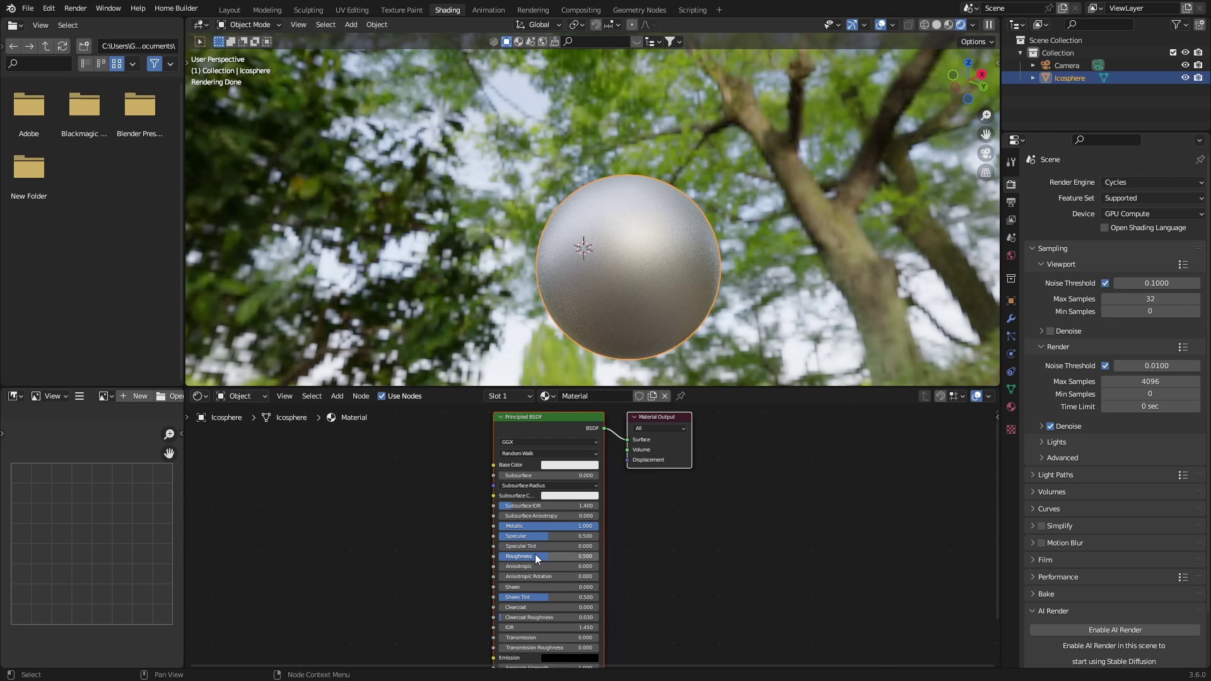
left_click_drag(534, 553, 497, 555)
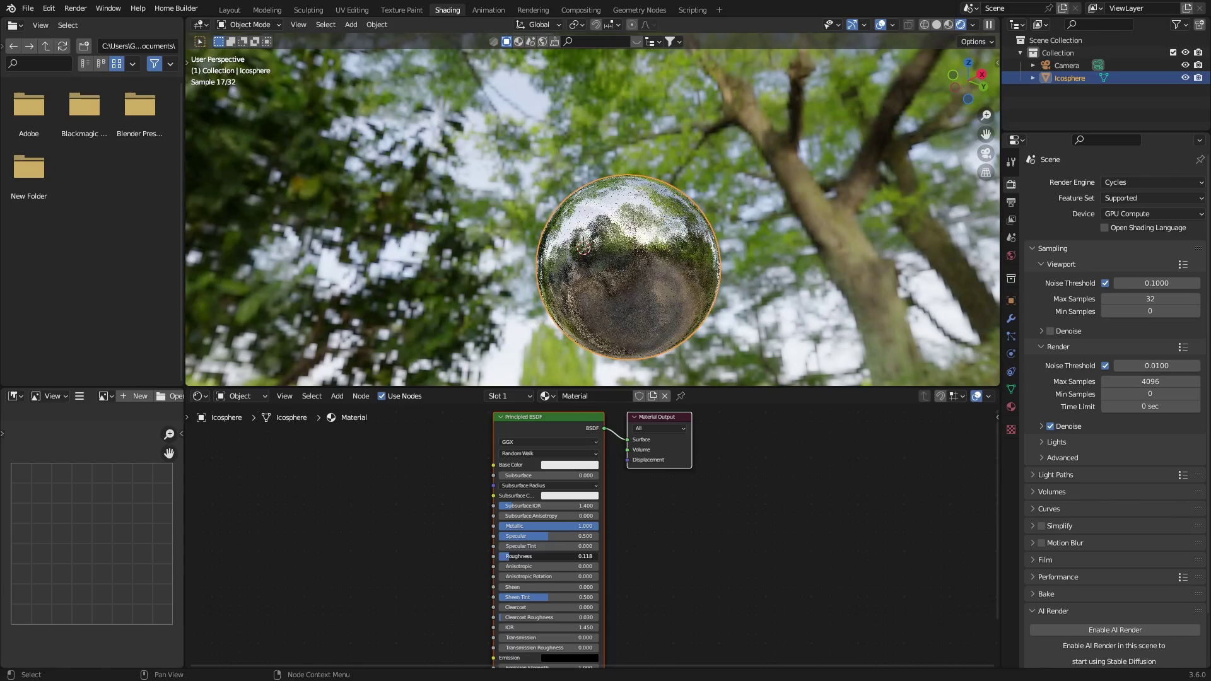
middle_click_drag(561, 267, 619, 271)
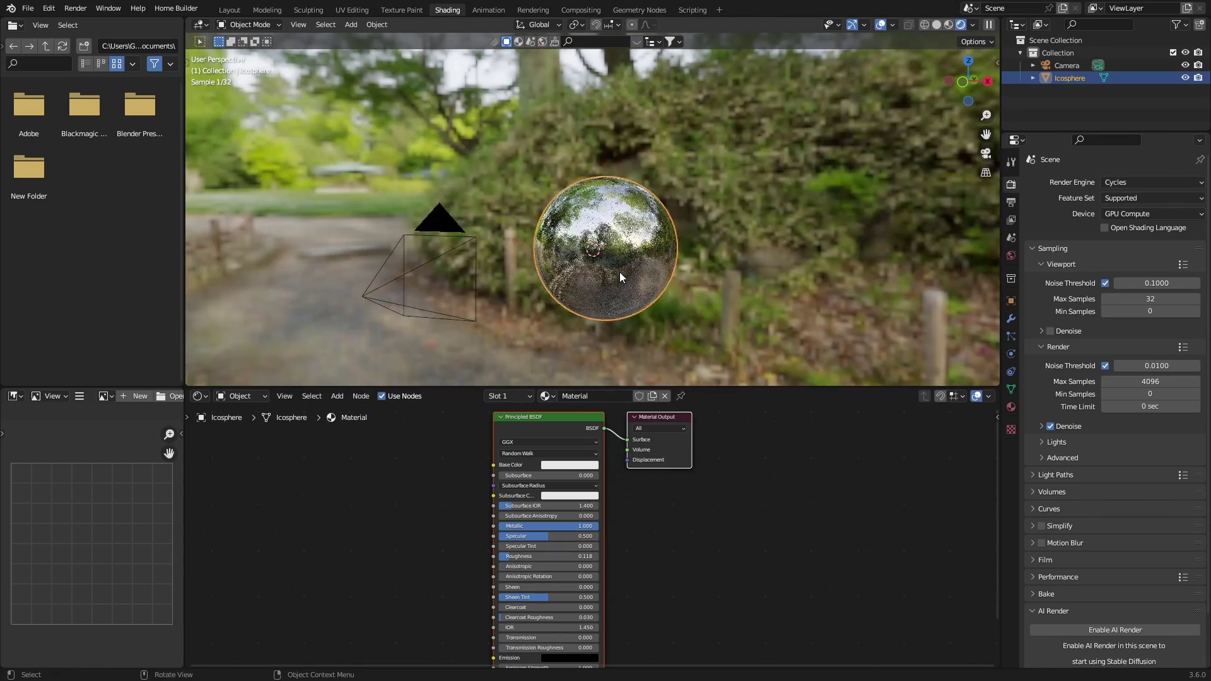
scroll(619, 271, "up", 3)
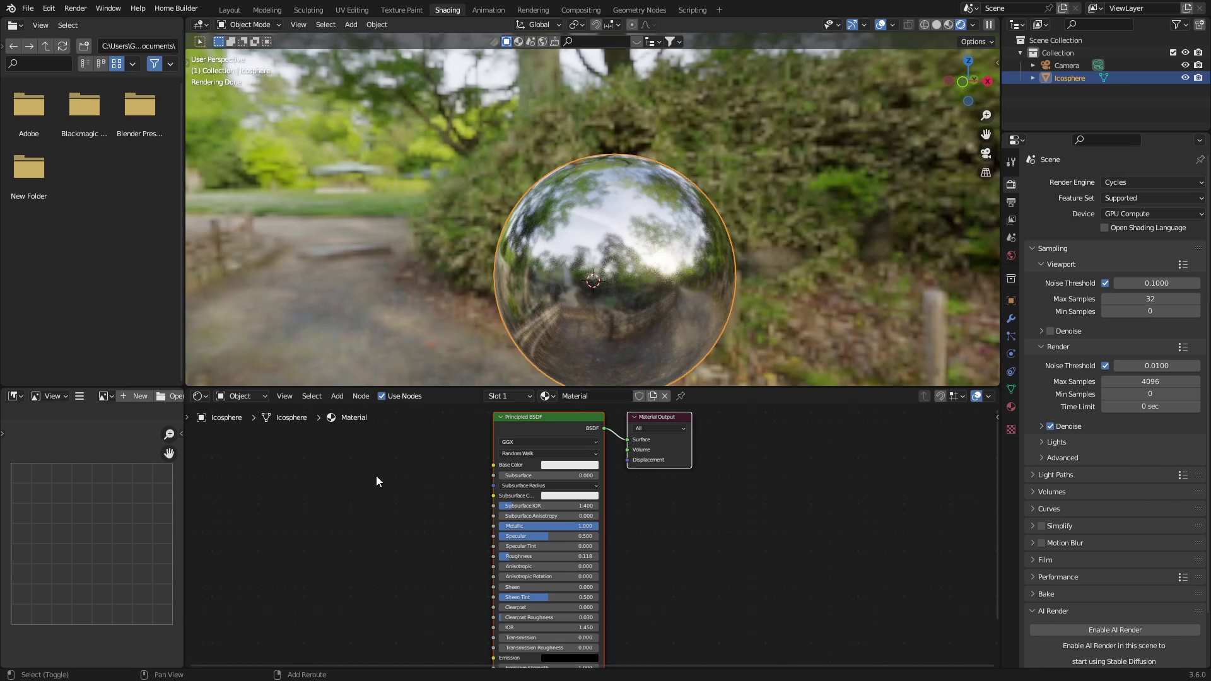
- Add a Voronoi Texture node and link its Color to the shader's Base Color and Normal
key("shift+a")
type("ver")
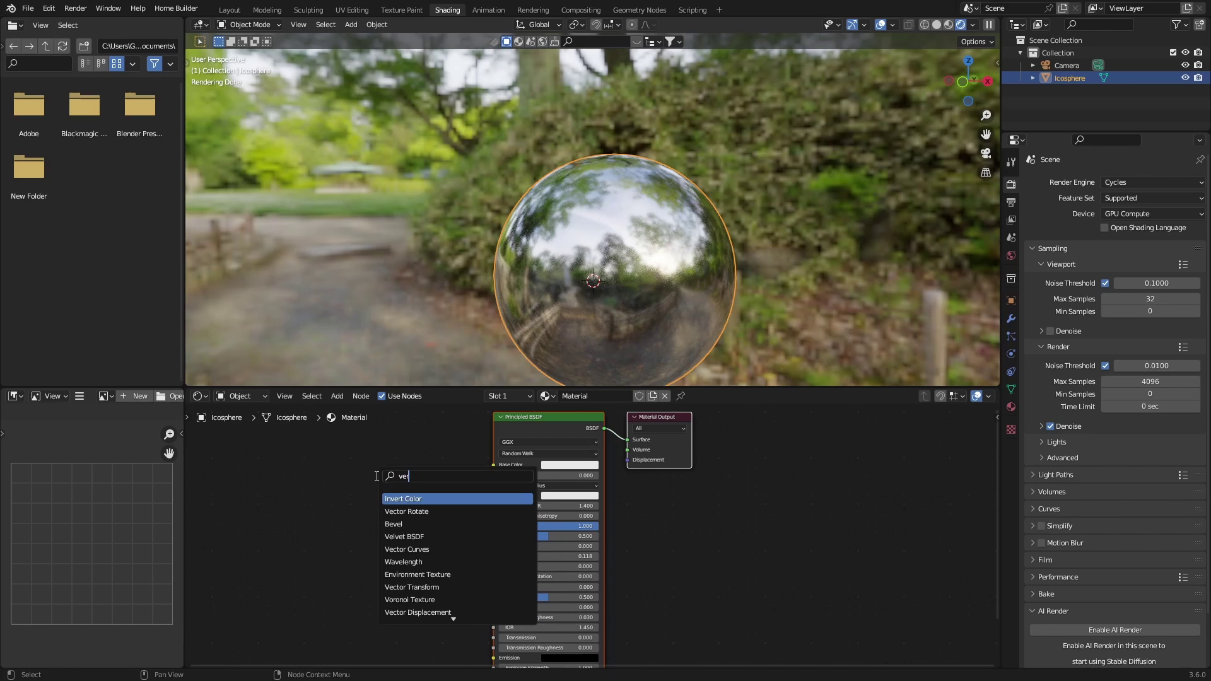
type("n")
key("Down")
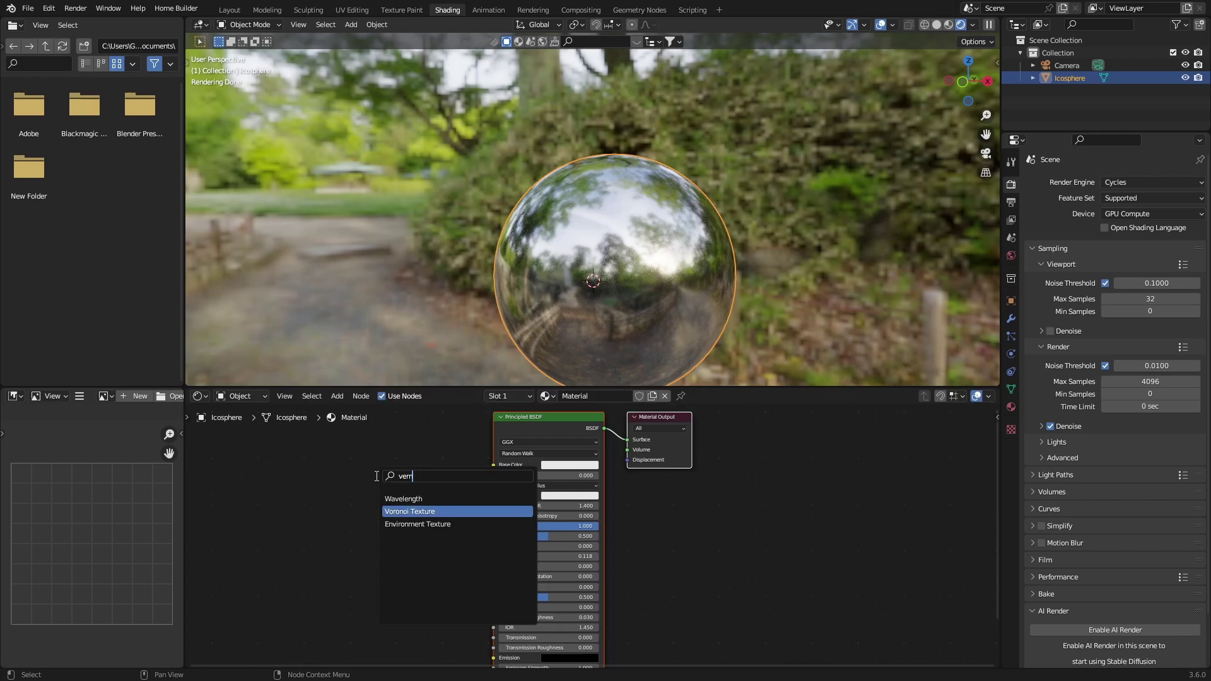
key("Return")
left_click(332, 465)
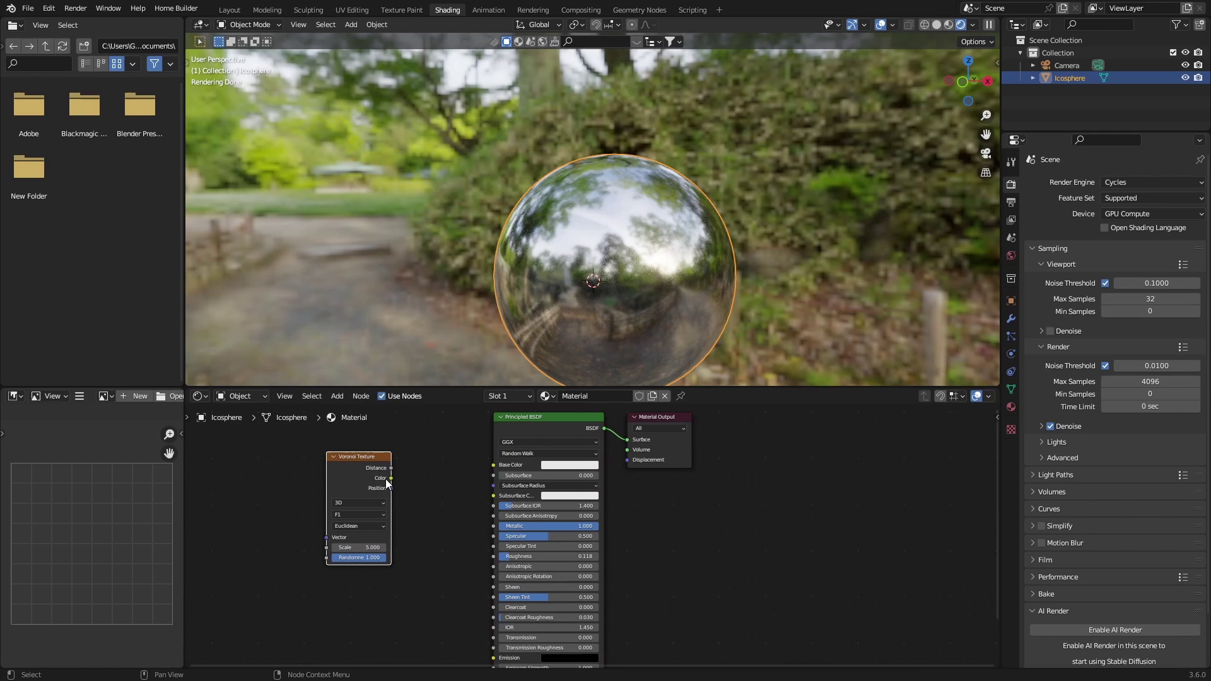
left_click_drag(391, 478, 494, 465)
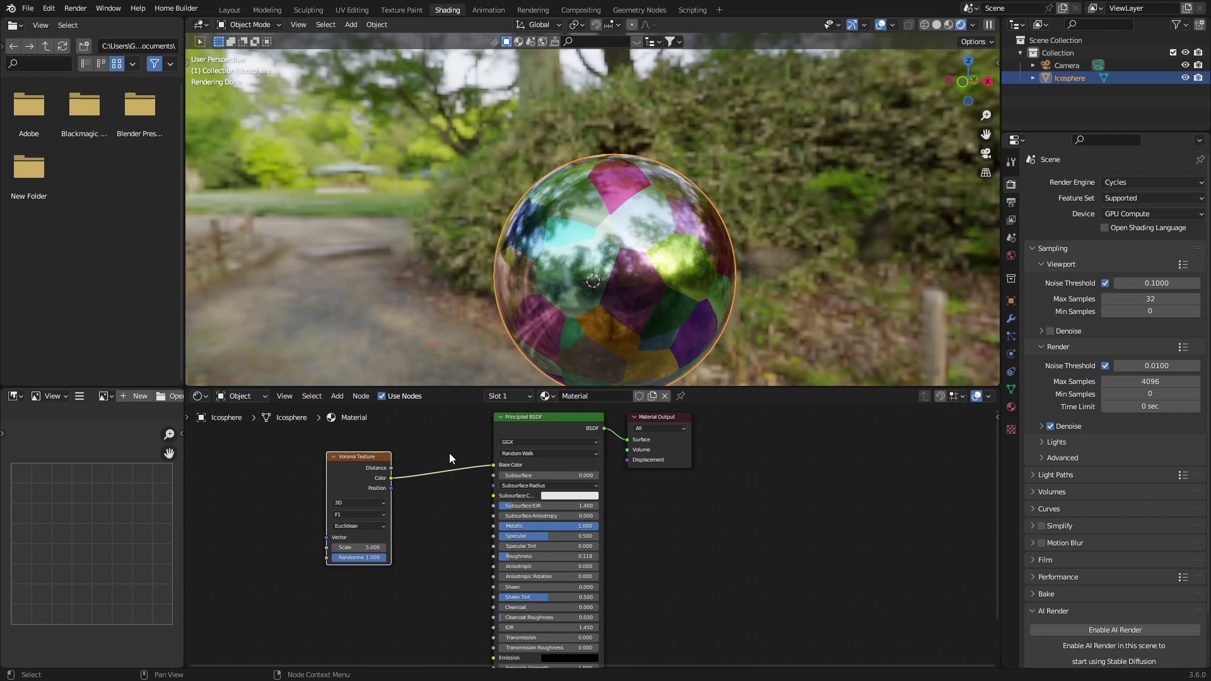
middle_click_drag(453, 592, 478, 562)
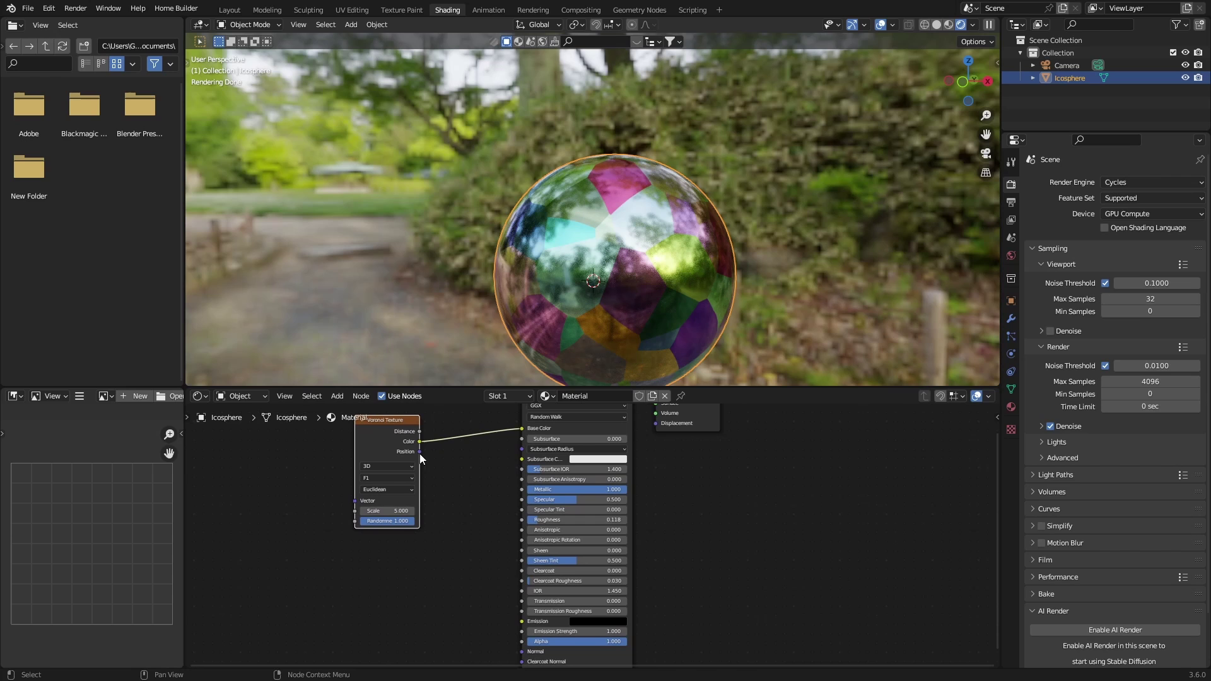
left_click_drag(419, 442, 522, 605)
scroll(404, 546, "down", 2)
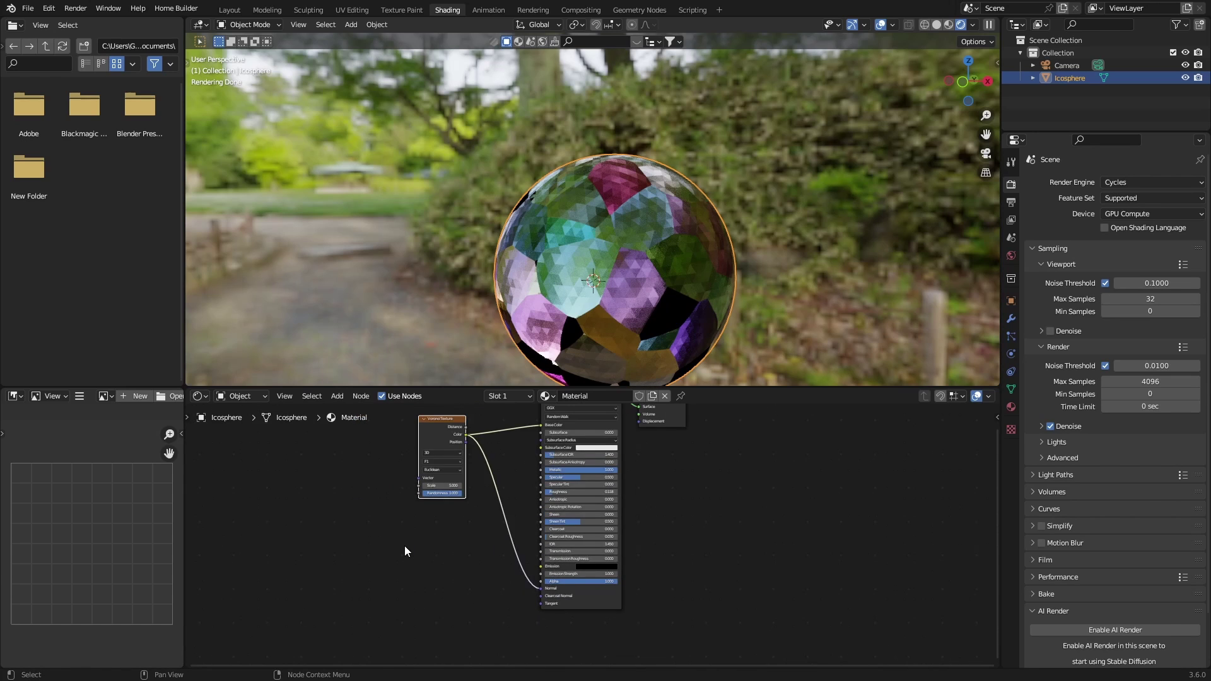
middle_click_drag(403, 546, 413, 594)
scroll(305, 500, "up", 2)
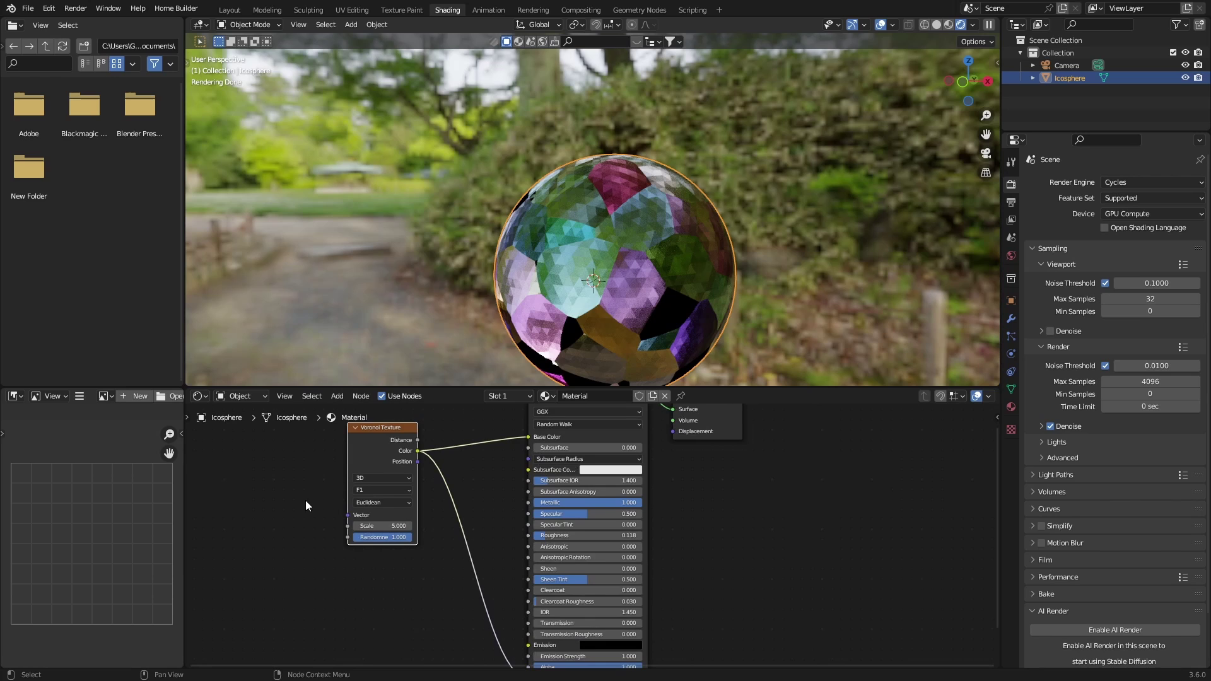
middle_click_drag(305, 501, 321, 525)
scroll(372, 547, "up", 1)
- Set the Voronoi Scale to 200
left_click(396, 573)
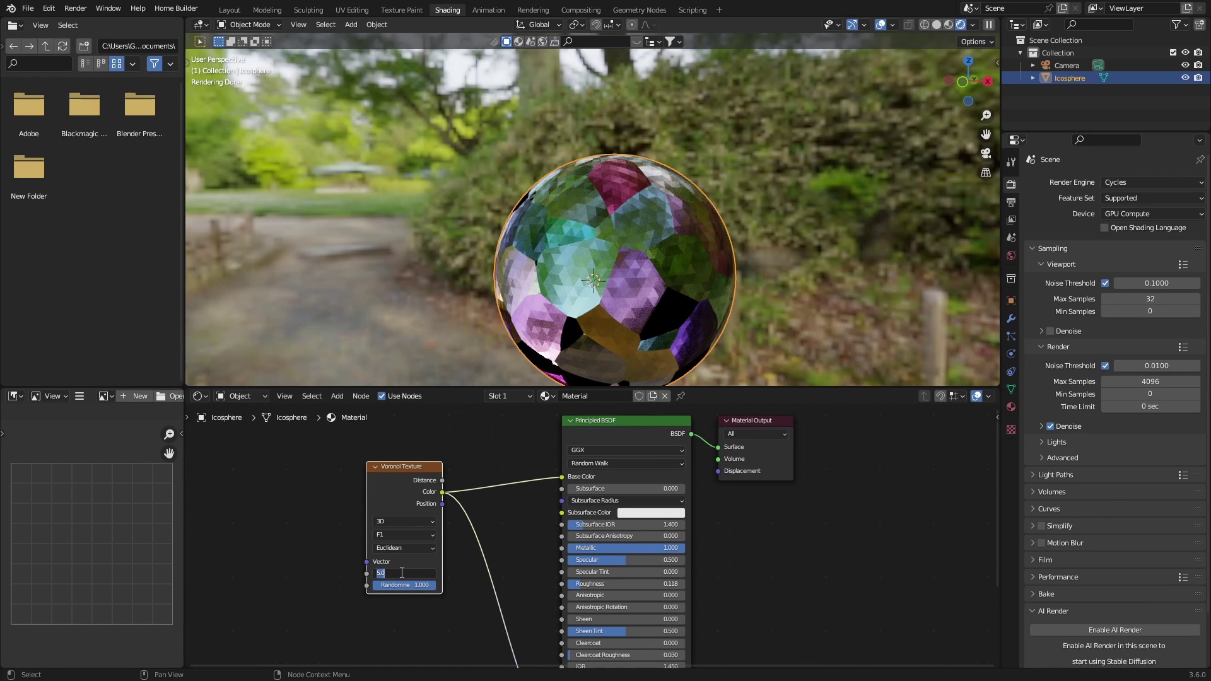
key("BackSpace")
type("200")
key("Return")
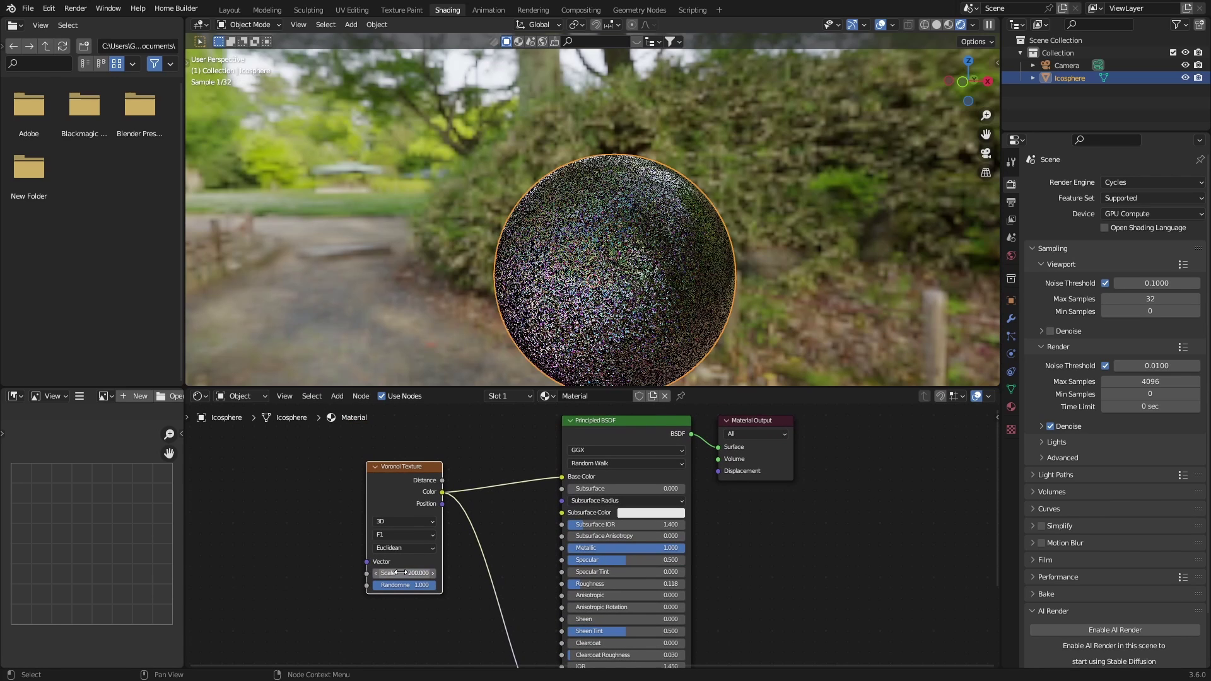
middle_click_drag(441, 297, 725, 262)
middle_click_drag(287, 533, 316, 451)
- Insert a Normal Map node into the Voronoi Color to Normal link
key("shift+a")
type("nor")
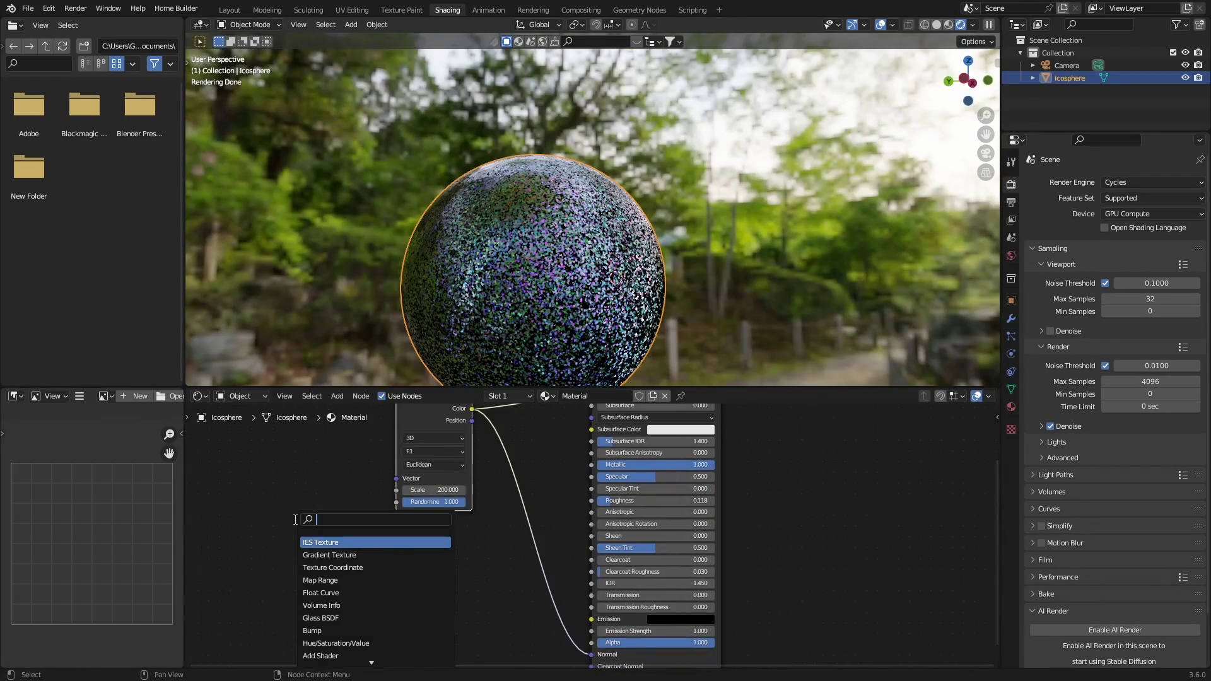
type("mal")
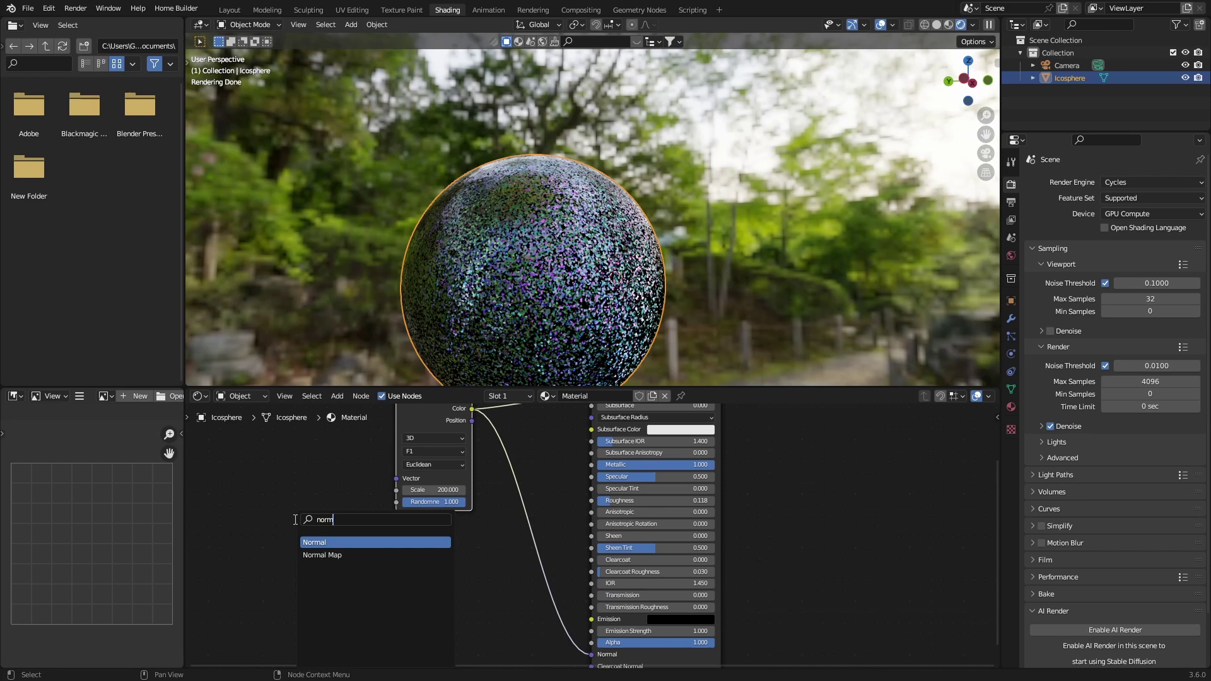
key("Down")
key("Return")
left_click(516, 527)
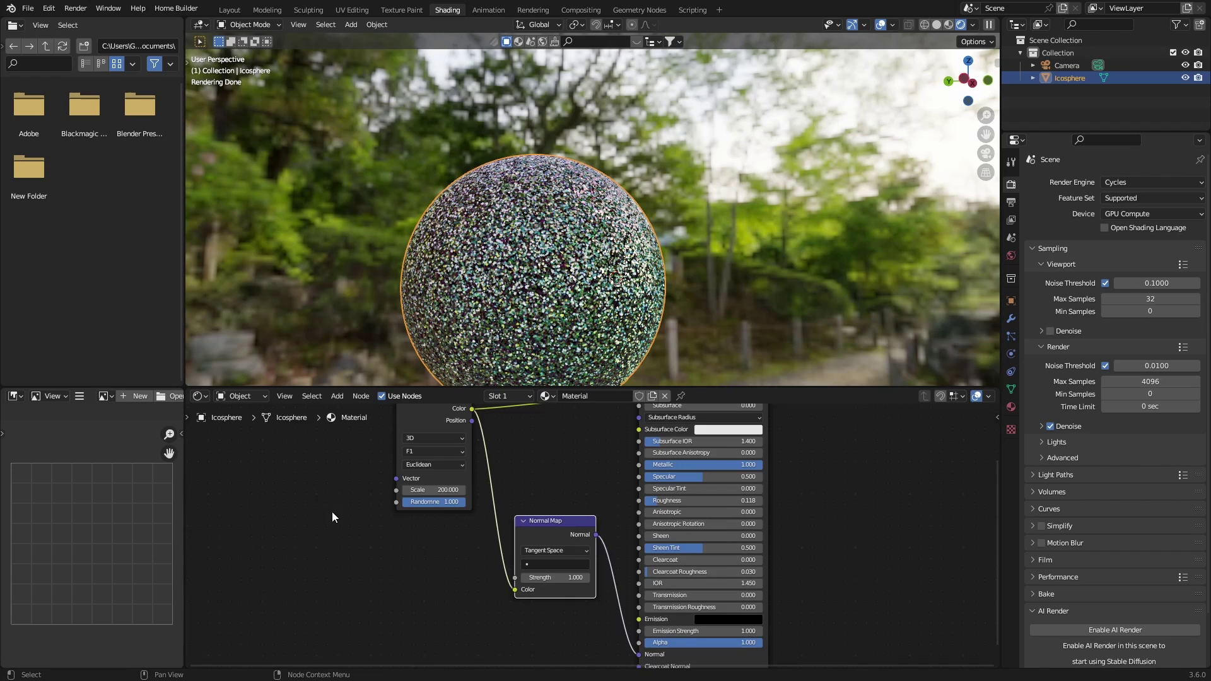
middle_click_drag(332, 512, 315, 533)
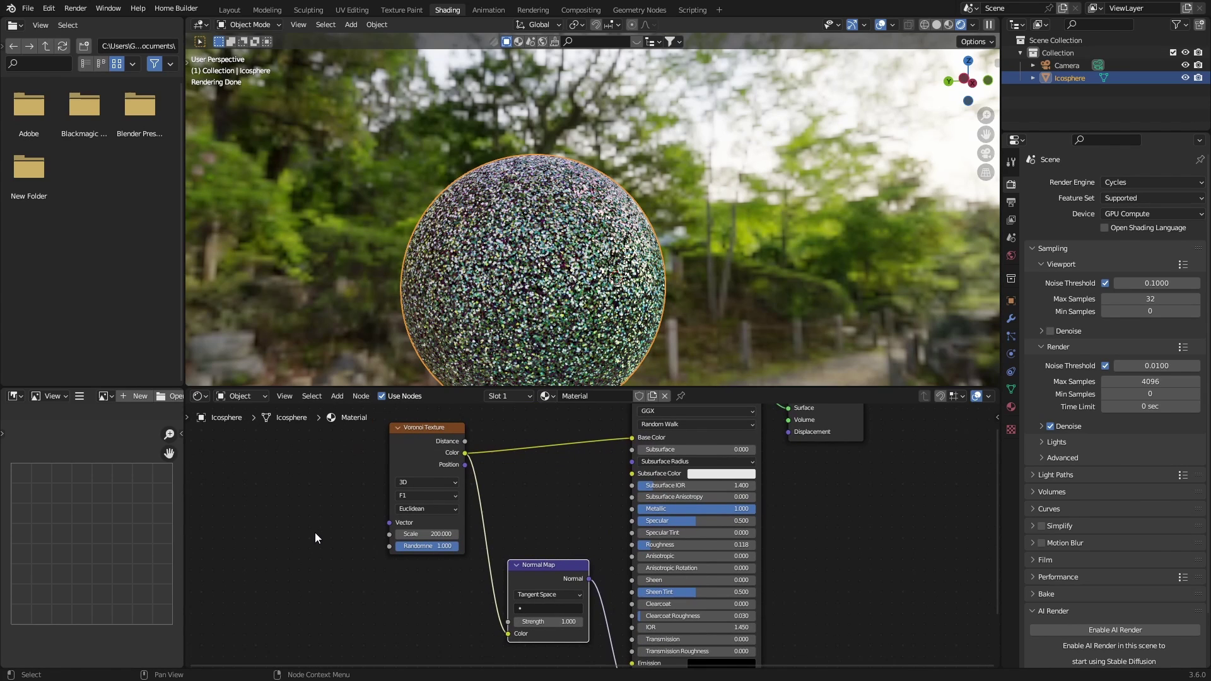
middle_click_drag(380, 331, 445, 338, "shift")
- Try Normal Map Strength 0.1, then step it up to 0.5
left_click(546, 622)
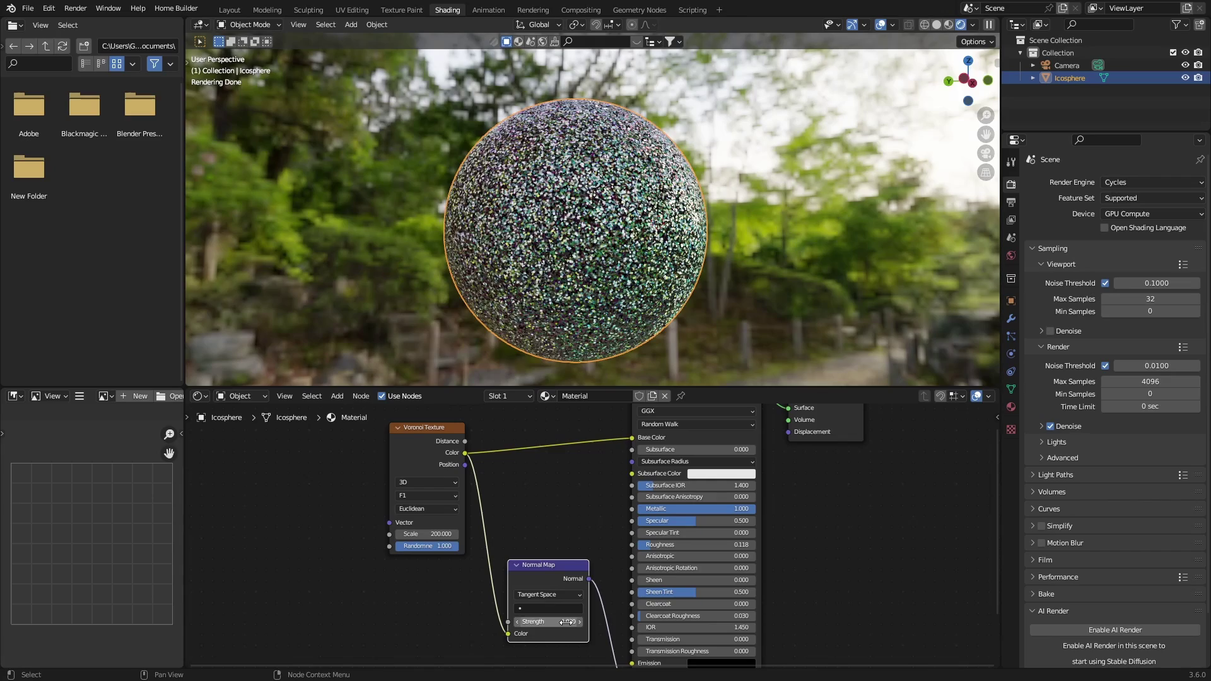
type("0.1")
key("Return")
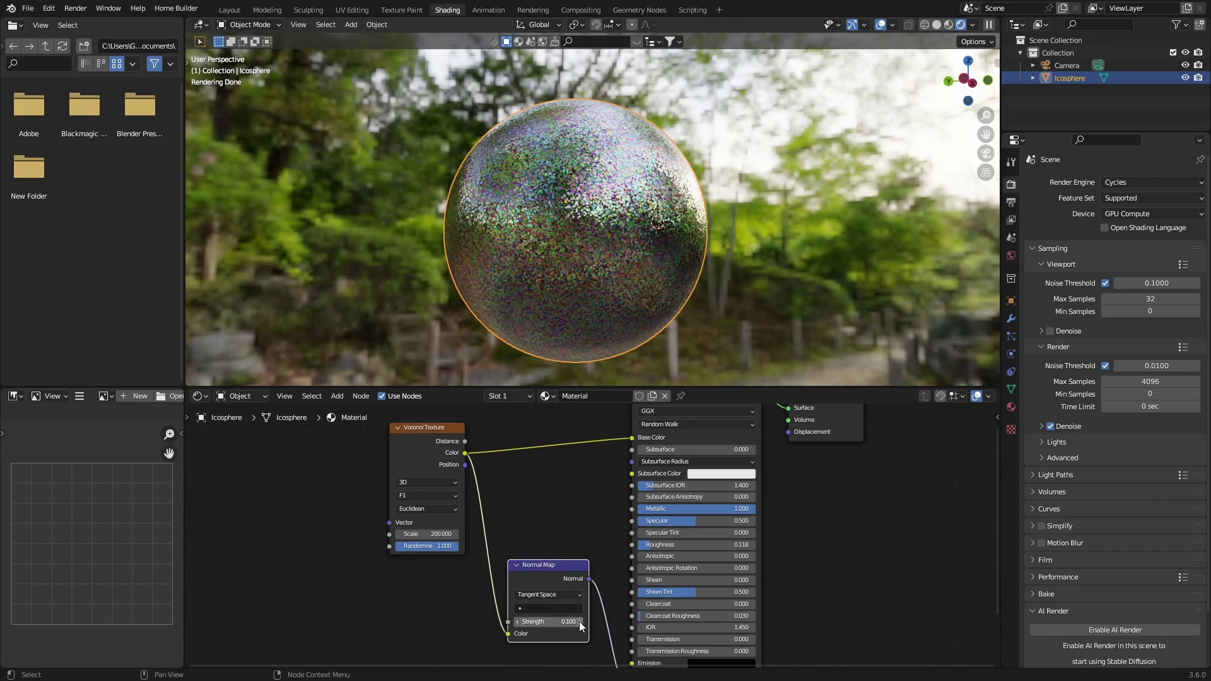
left_click(578, 622)
left_click(579, 621)
left_click(579, 621)
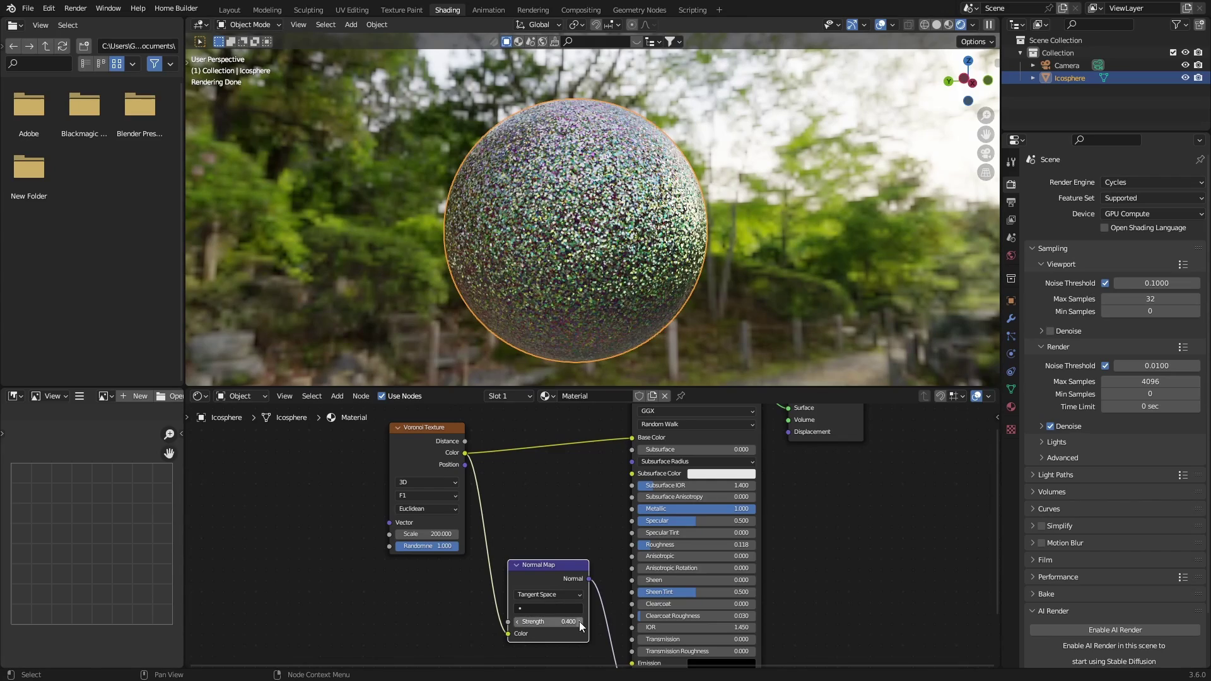
left_click(579, 622)
middle_click_drag(582, 241, 557, 254)
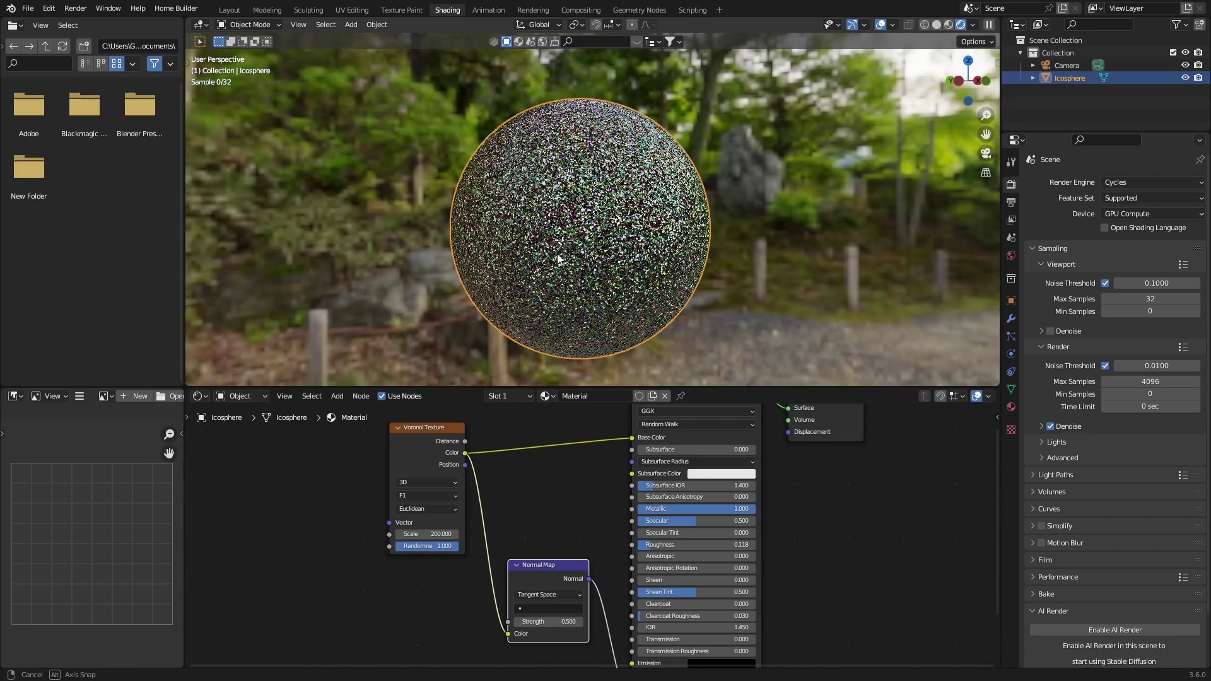
- Re-enter the Normal Map Strength as 0.5
key("BackSpace")
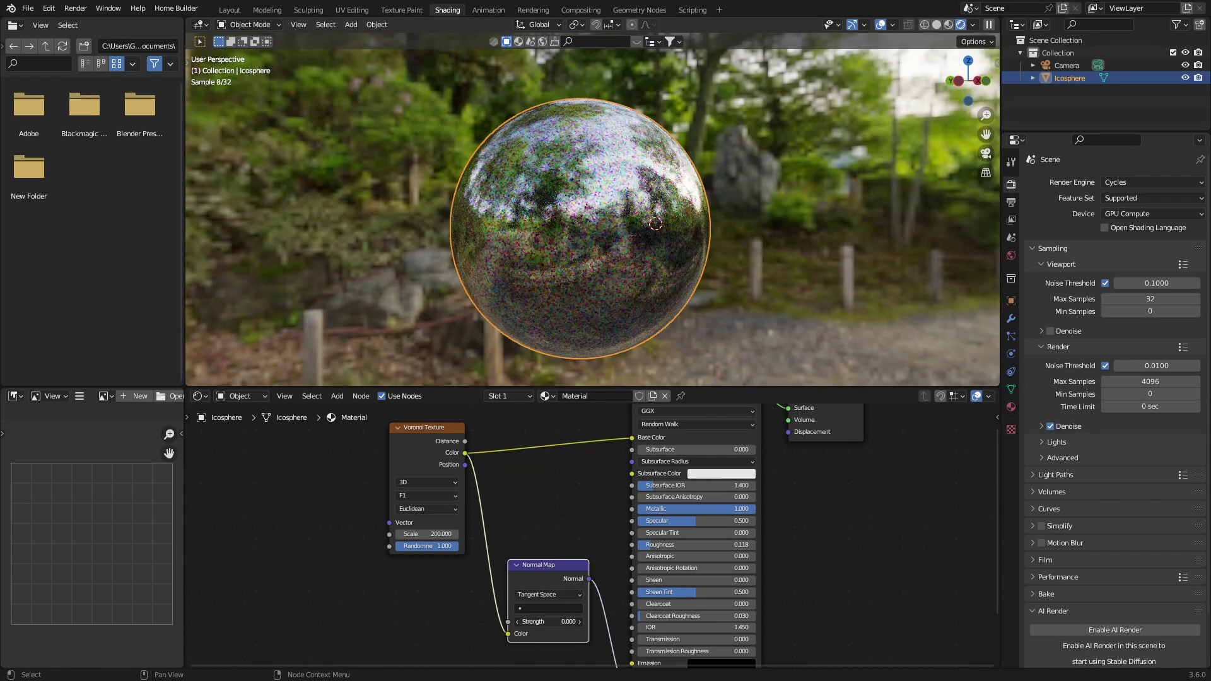
scroll(595, 271, "up", 4)
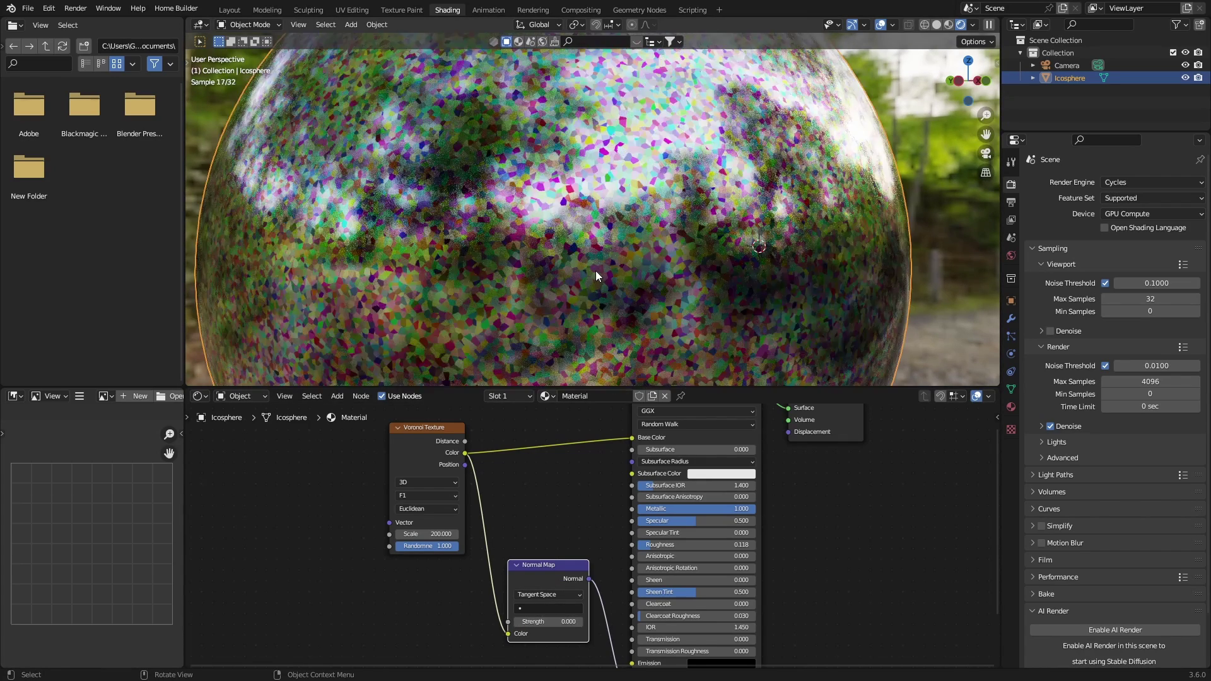
scroll(596, 270, "down", 5)
left_click(569, 619)
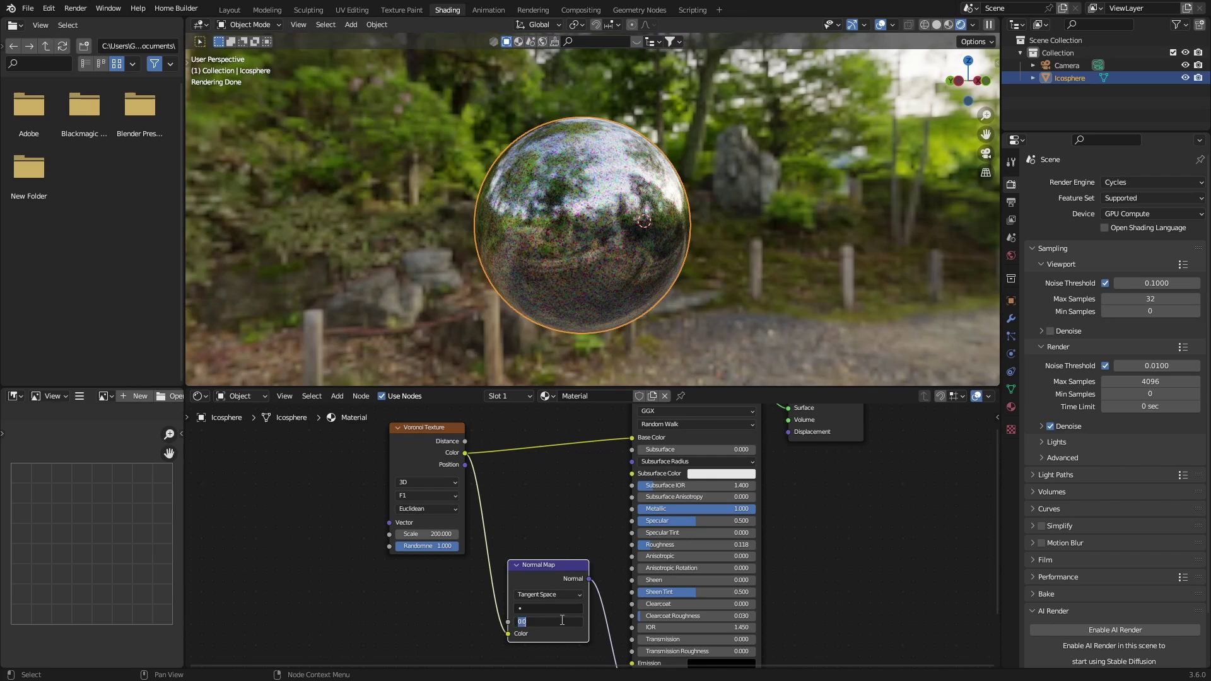
key("BackSpace")
type("0.5")
key("Return")
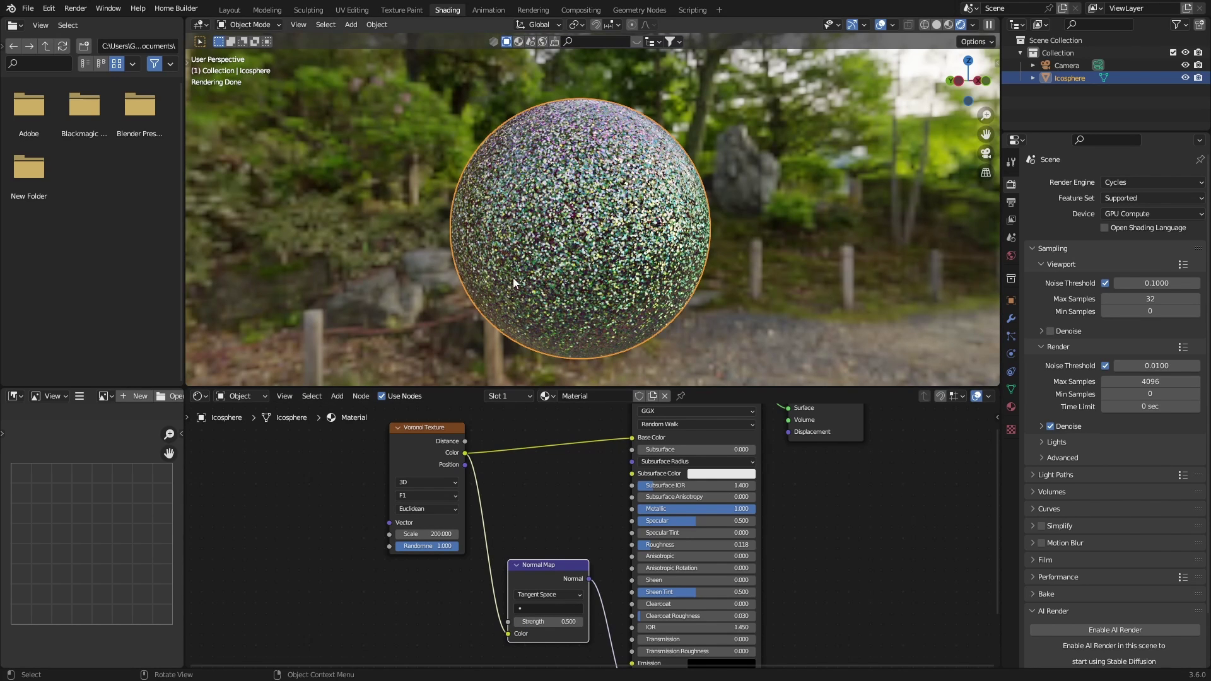
- Add a Texture Coordinate node and link its Object output to the Voronoi Vector input
key("shift+a")
type("t")
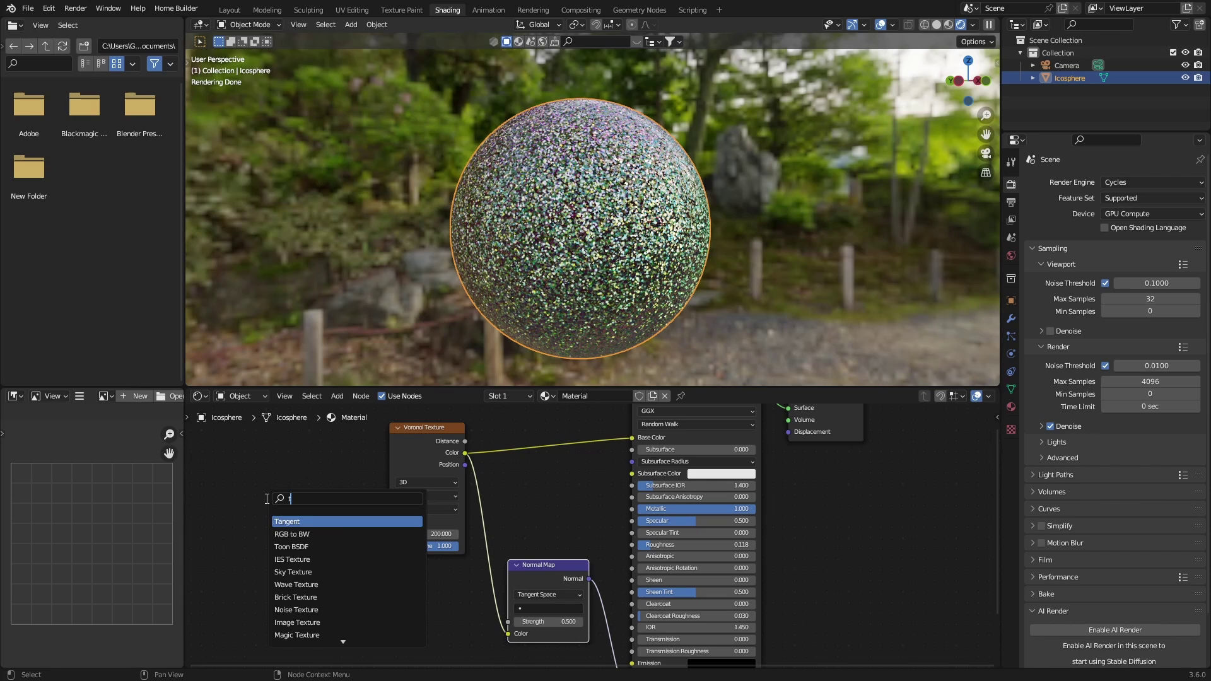
type("ext")
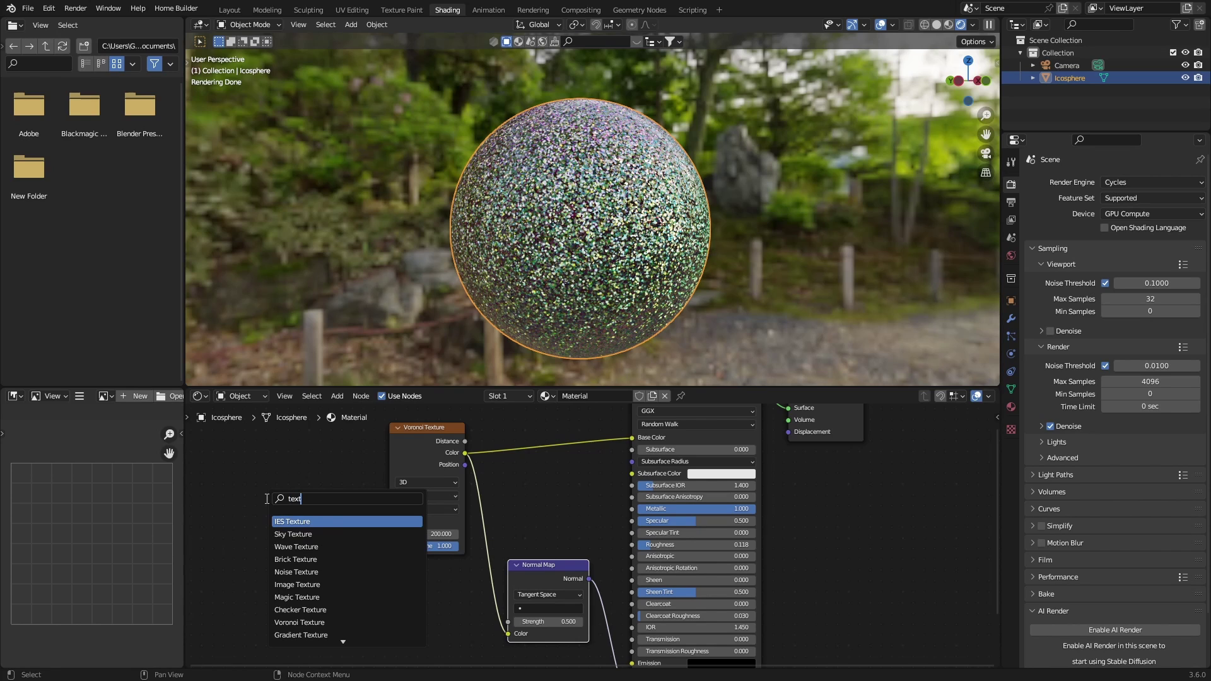
type("u")
key("Down")
key("Down")
key("Down")
key("Down")
key("Down")
key("Down")
key("Down")
key("Down")
key("Down")
key("Down")
key("Down")
key("Down")
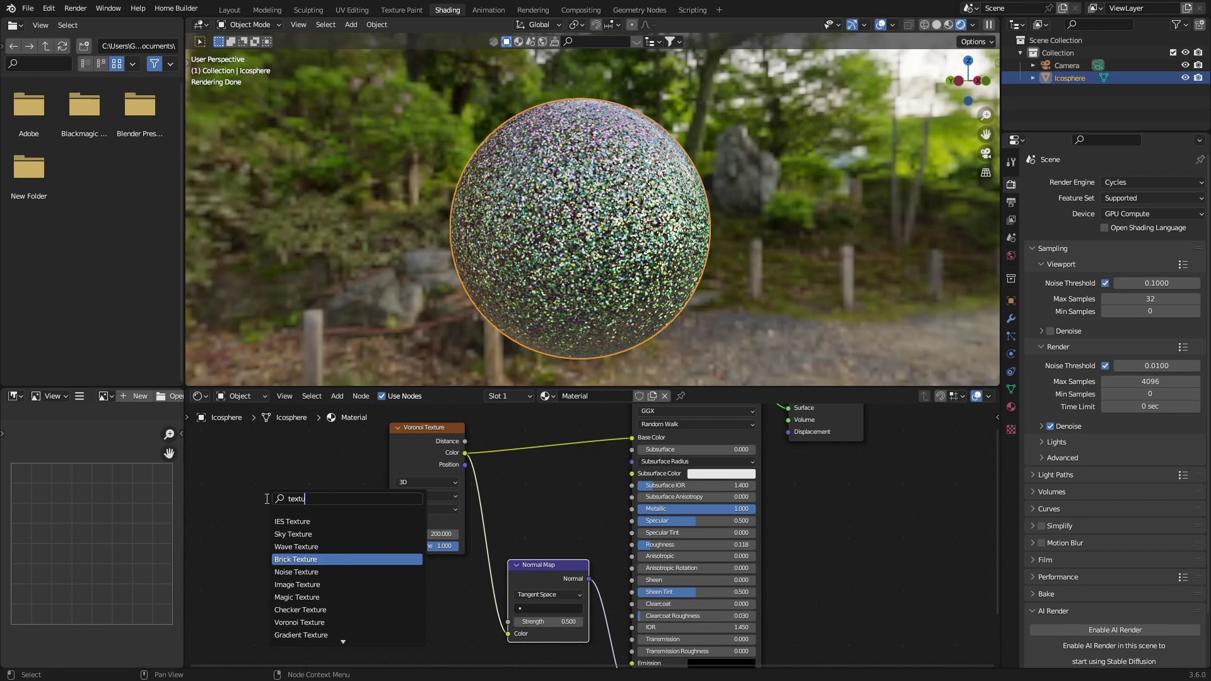
key("Up")
key("Return")
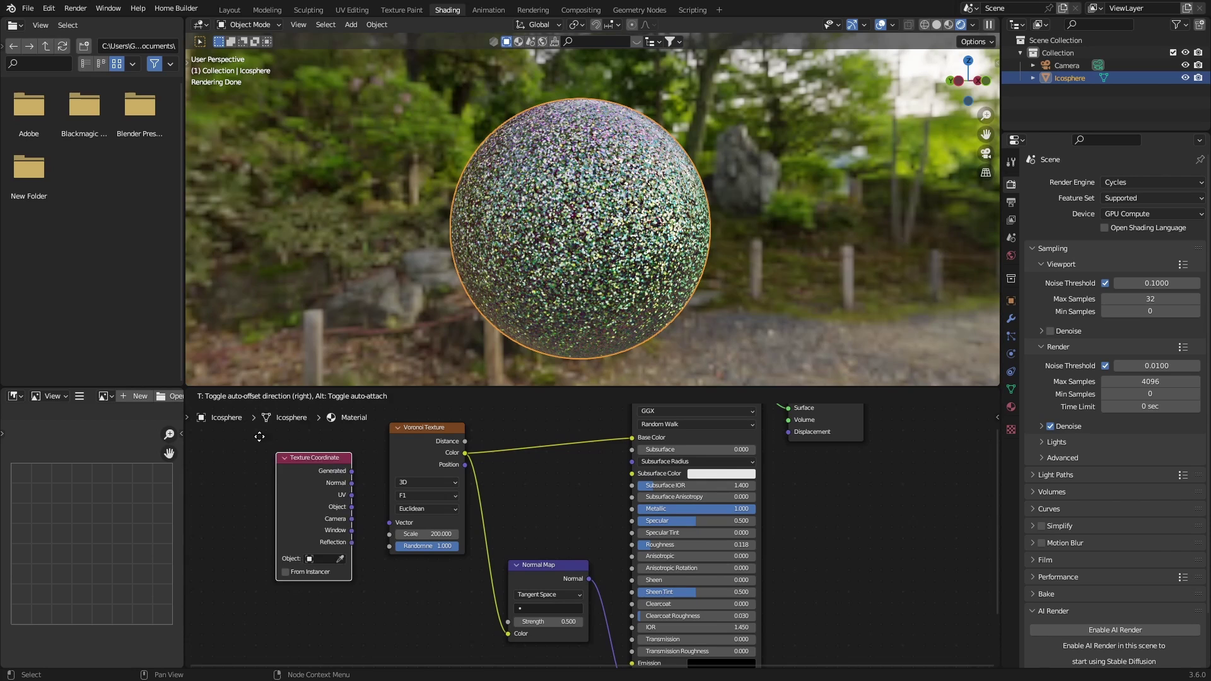
left_click(302, 501)
left_click_drag(304, 495, 380, 532)
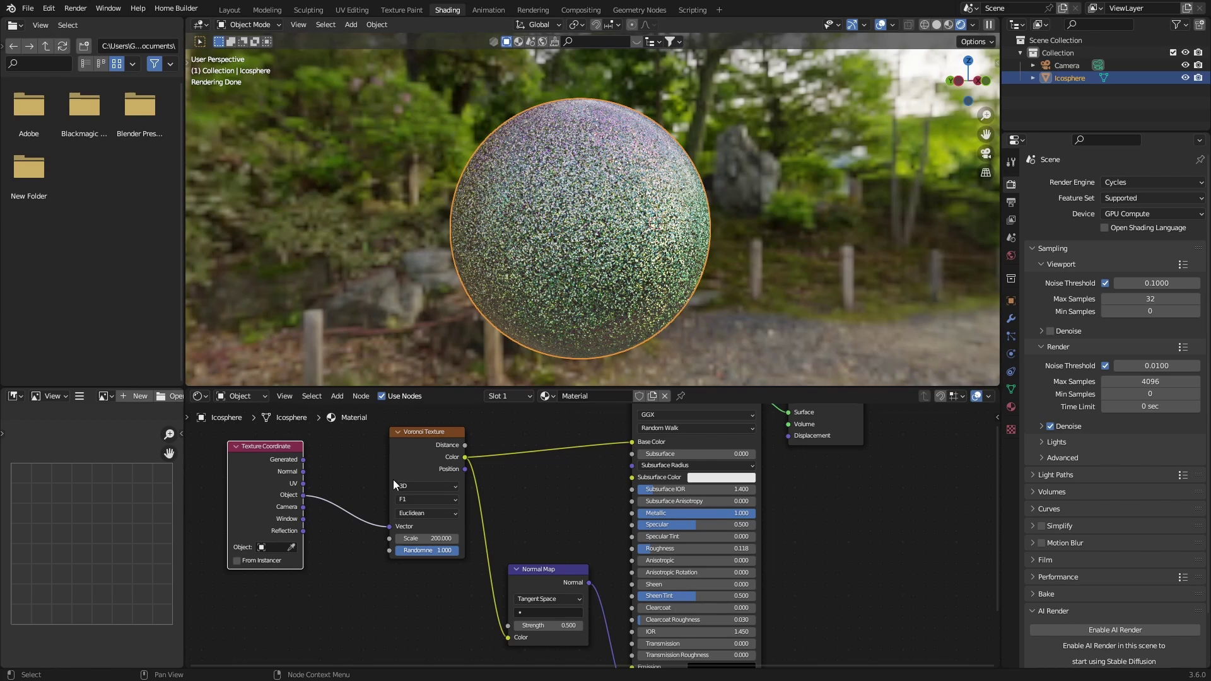
left_click_drag(408, 463, 346, 479)
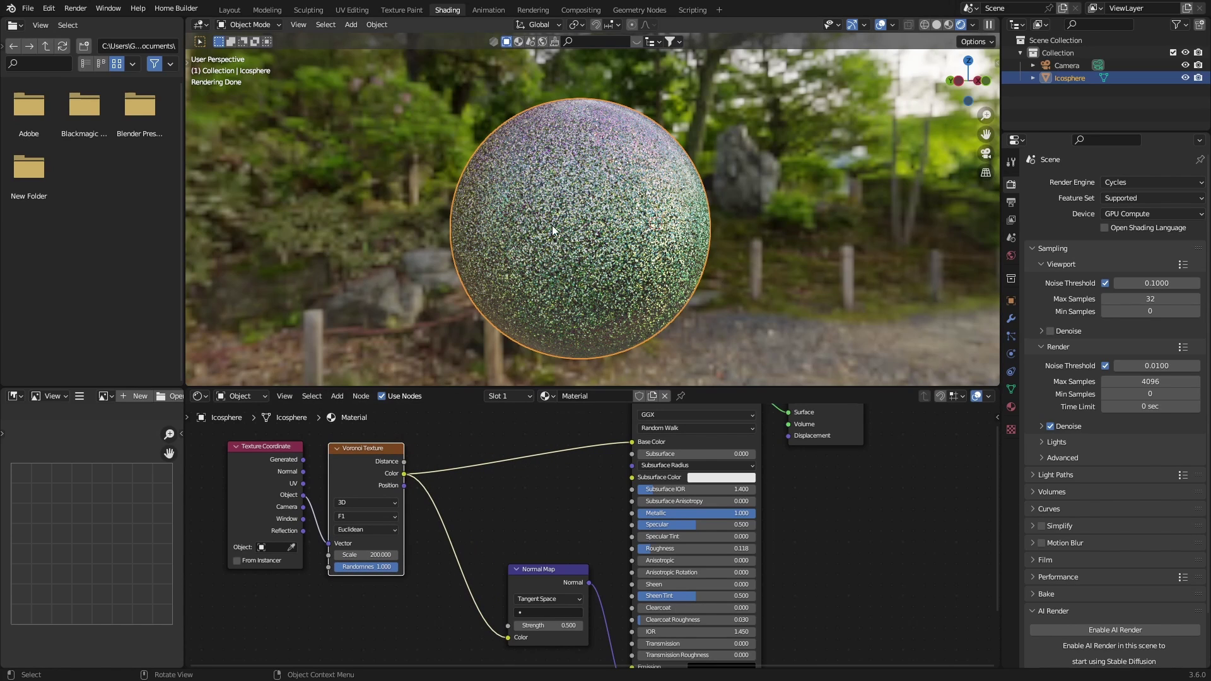
- Drop a Color Ramp node onto the Voronoi to Base Color link
key("shift+a")
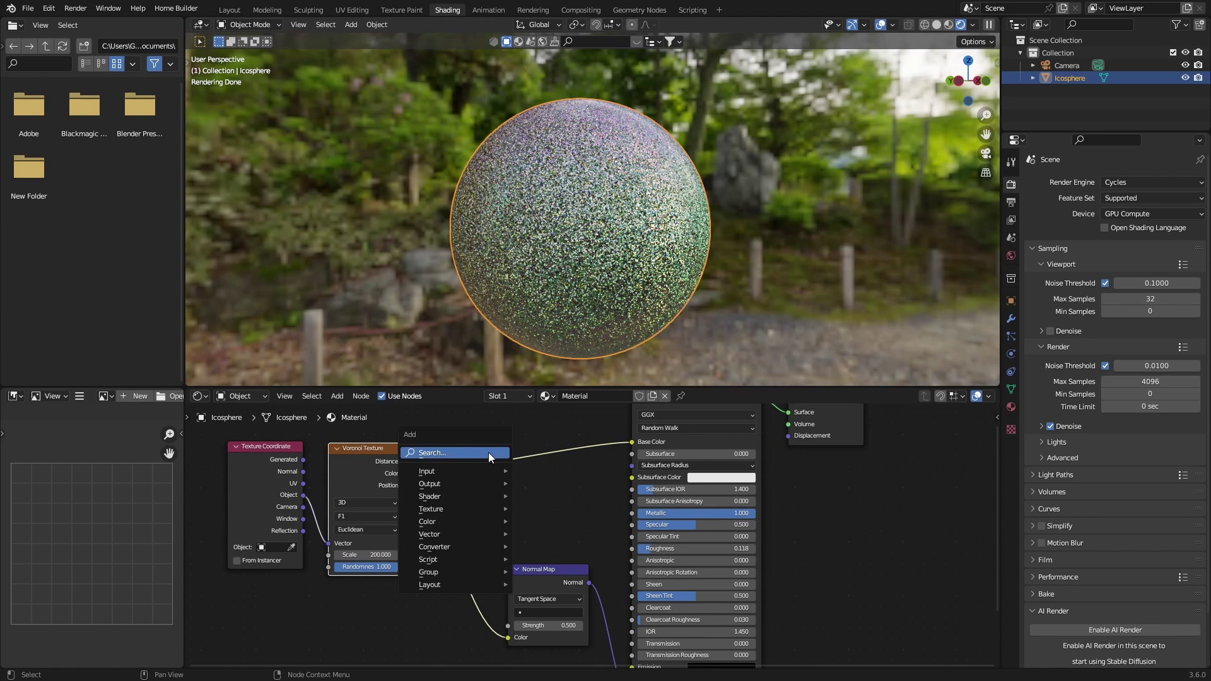
left_click(474, 453)
type("colo")
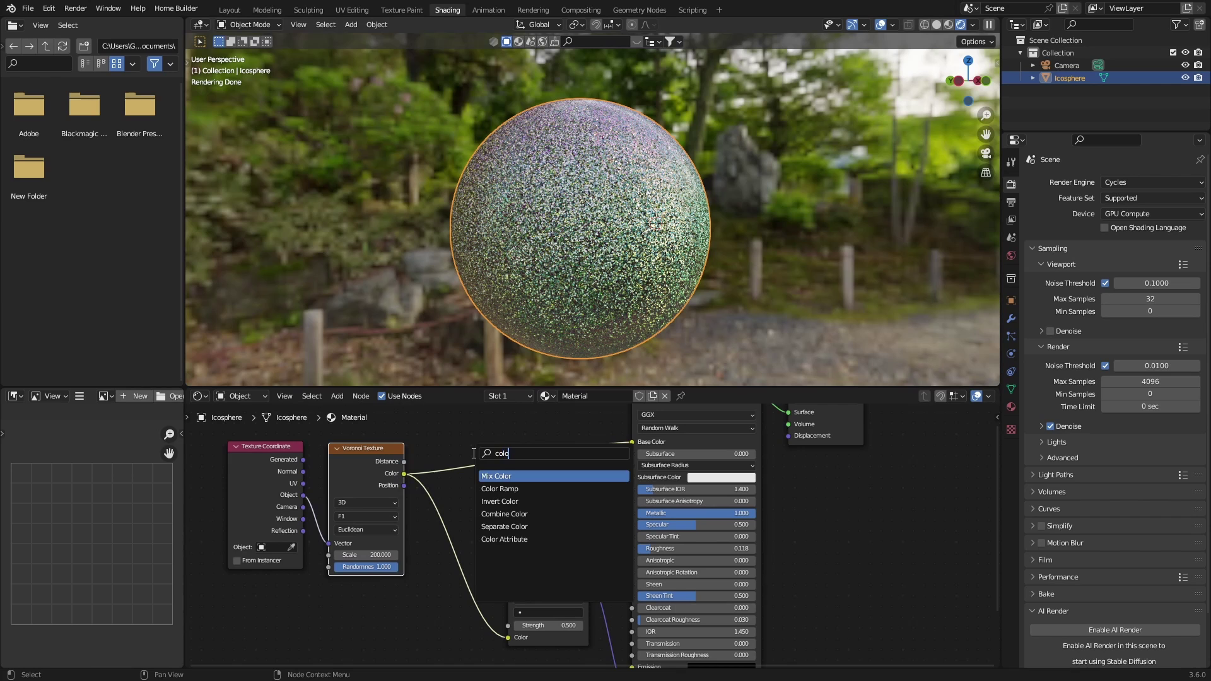
key("Down")
key("Return")
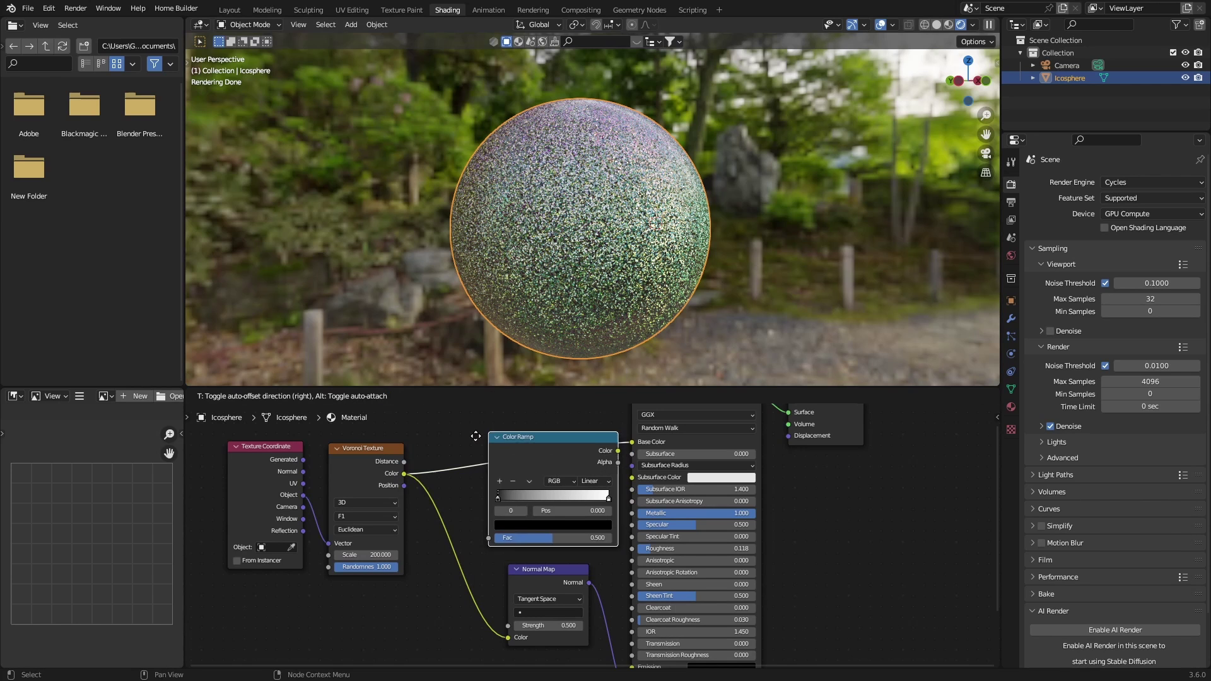
left_click(488, 419)
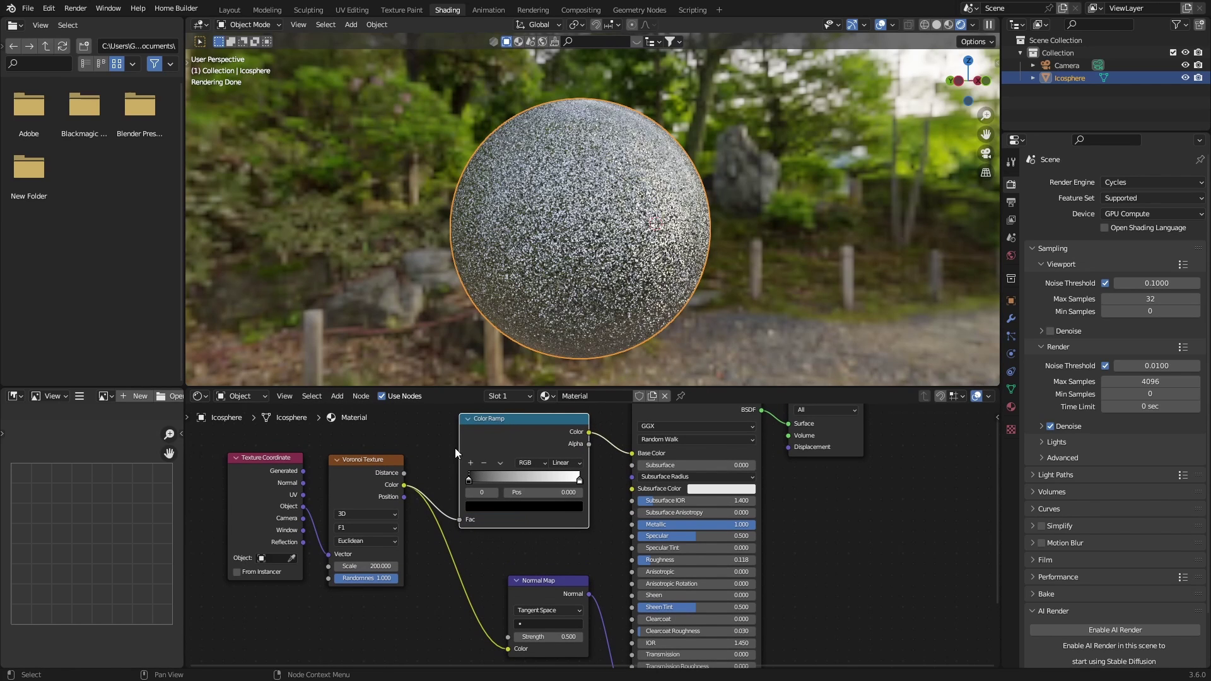
- Add a middle stop to the ramp and make the left stop white
left_click(470, 463)
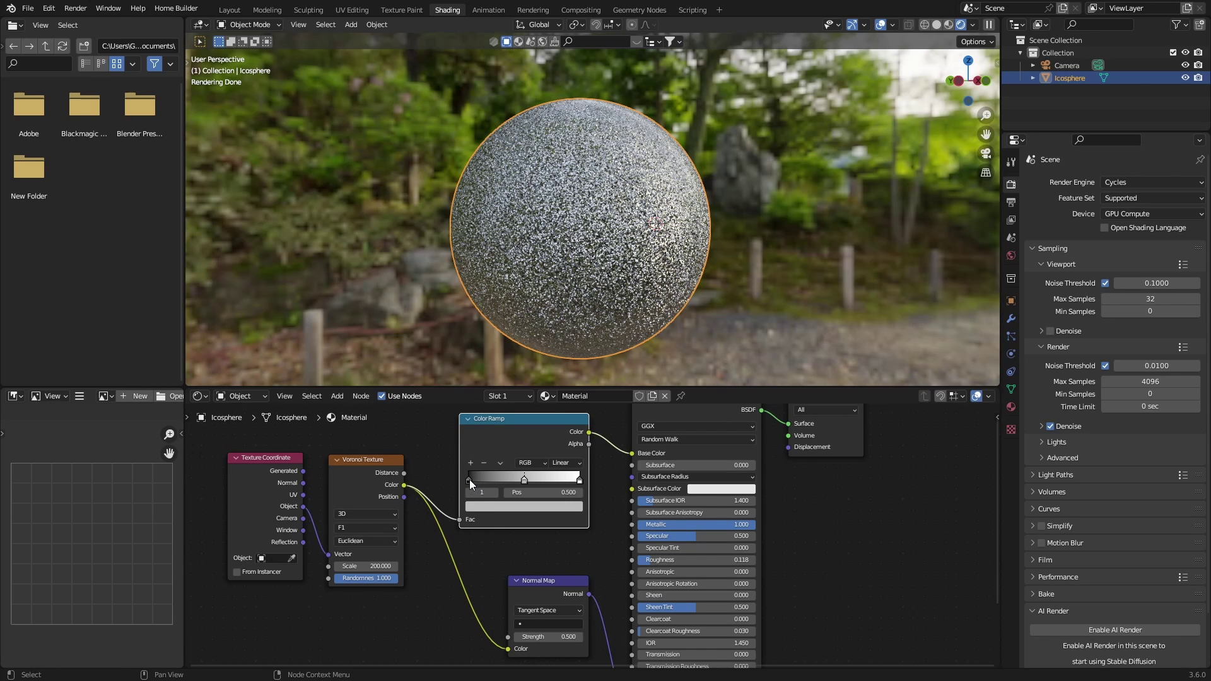
left_click(469, 479)
left_click(484, 507)
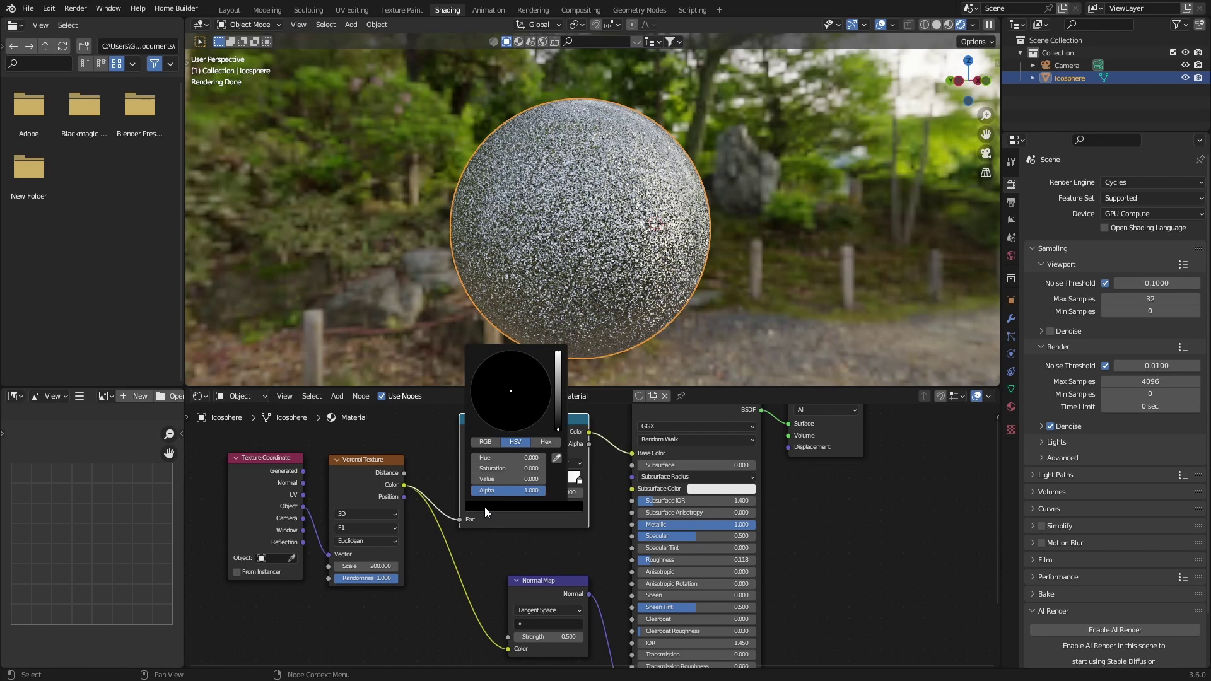
left_click(557, 426)
left_click(558, 403)
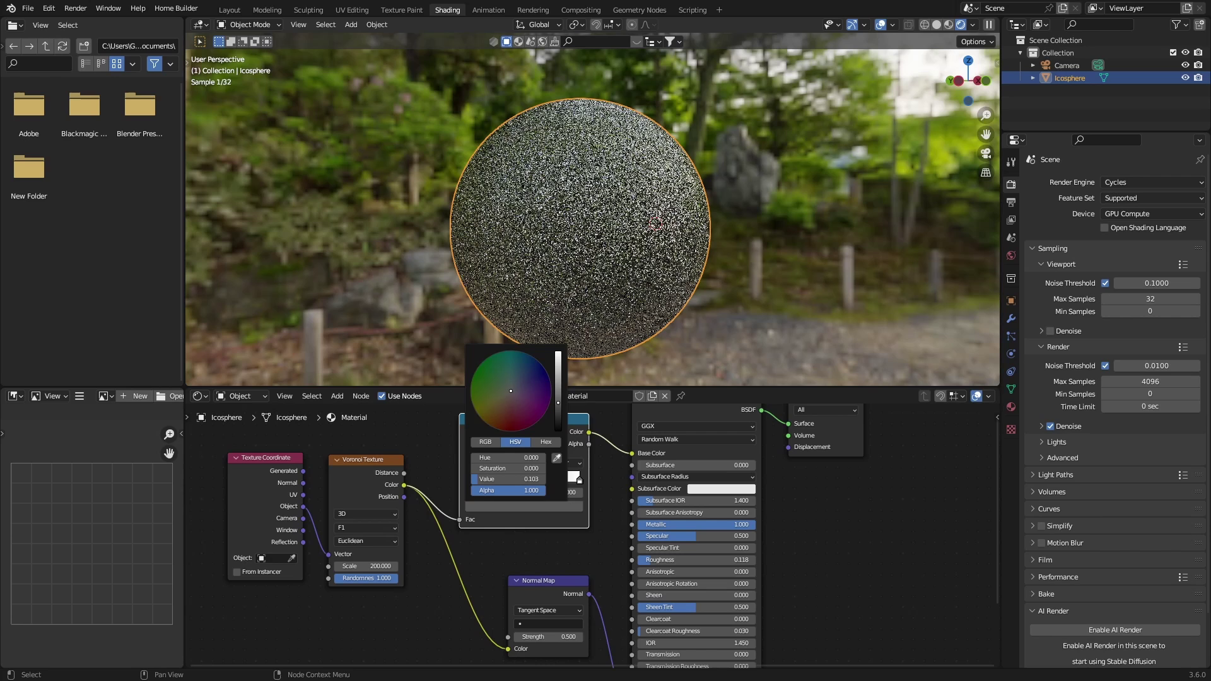
left_click(557, 361)
left_click(558, 352)
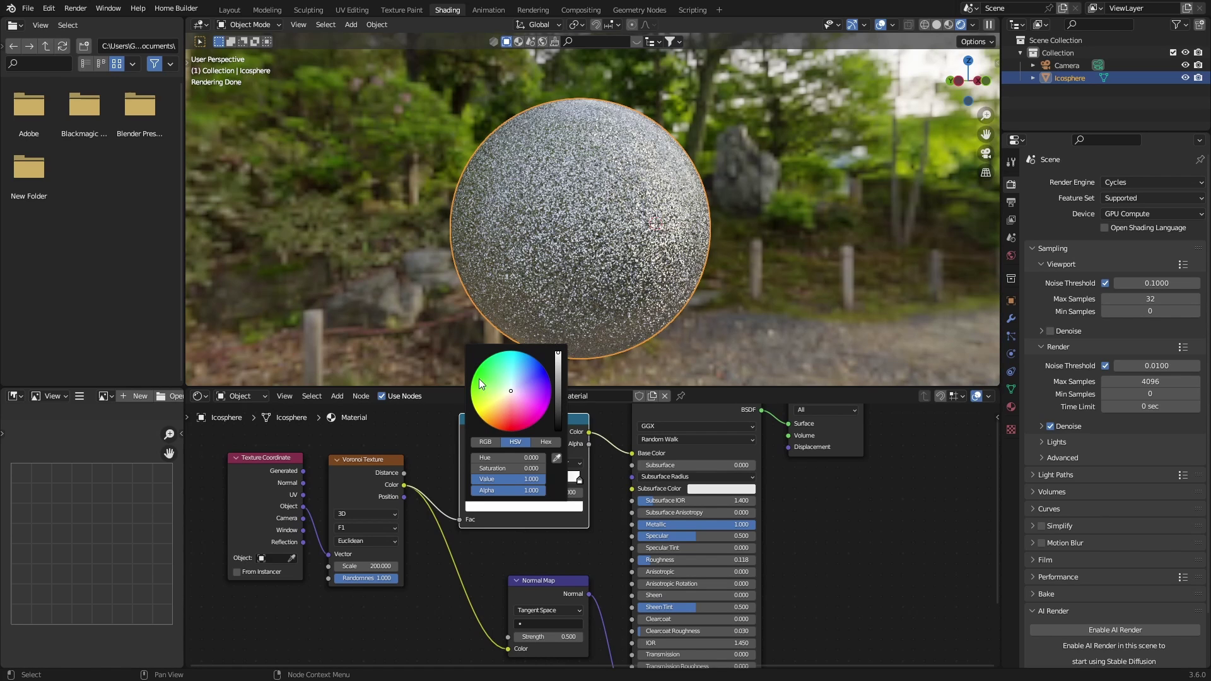
- Colour the ramp's middle stop blue and its right stop green
left_click_drag(510, 390, 528, 427)
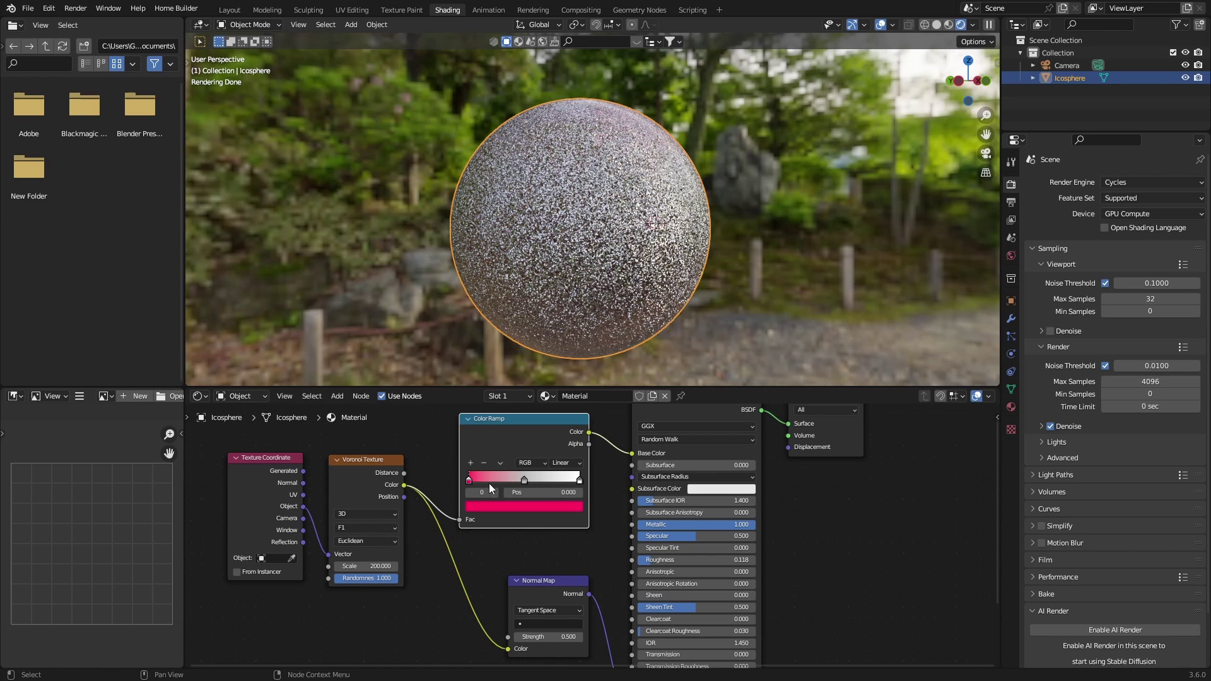
left_click(521, 481)
left_click(508, 506)
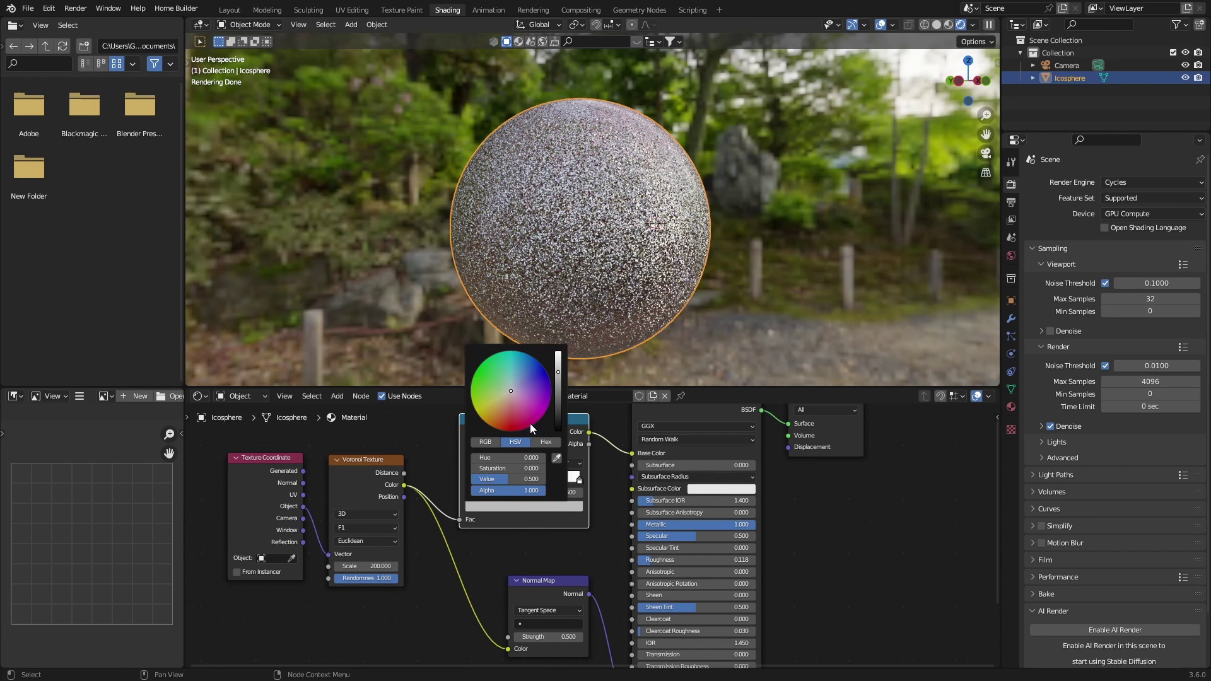
mouse_move(510, 393)
left_mouse_down()
mouse_move(528, 358)
mouse_move(558, 352)
left_mouse_up()
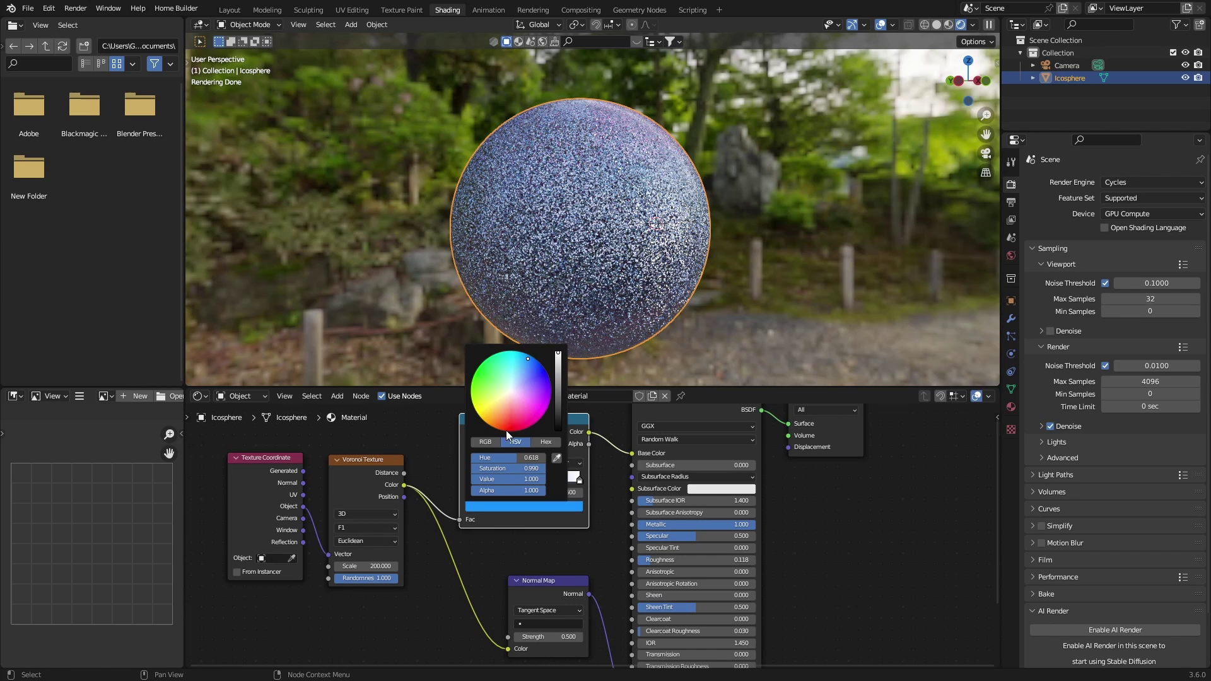
left_click(579, 479)
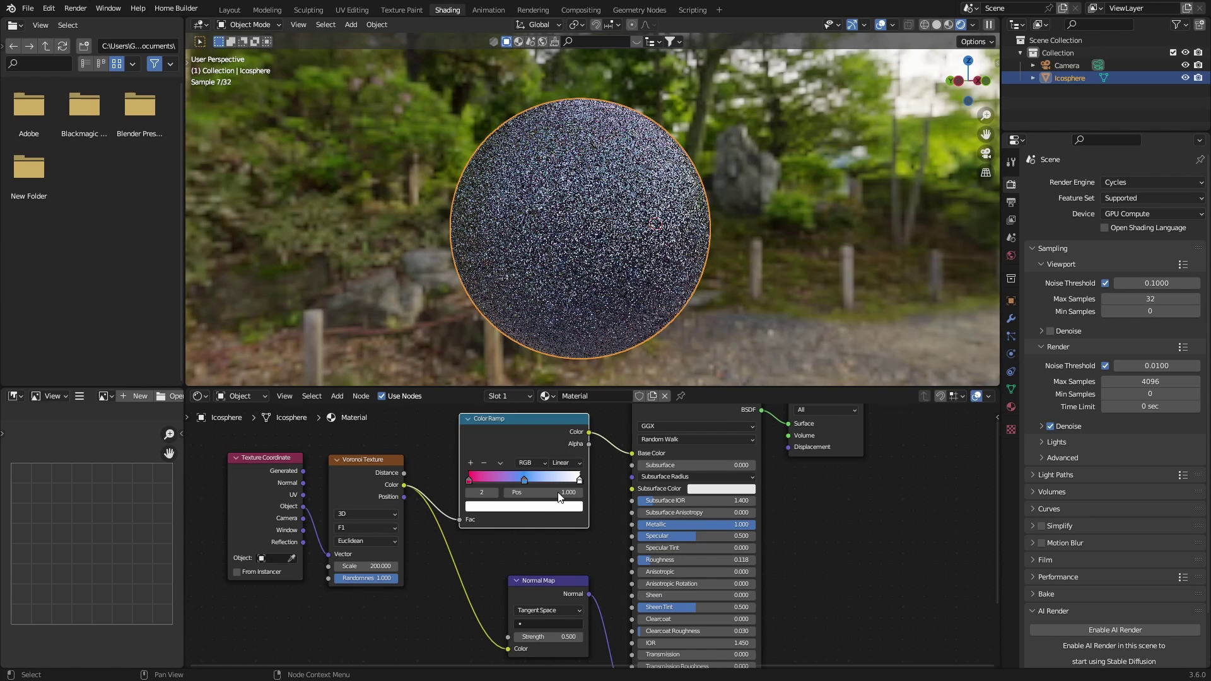
left_click(548, 505)
left_click_drag(507, 392, 471, 383)
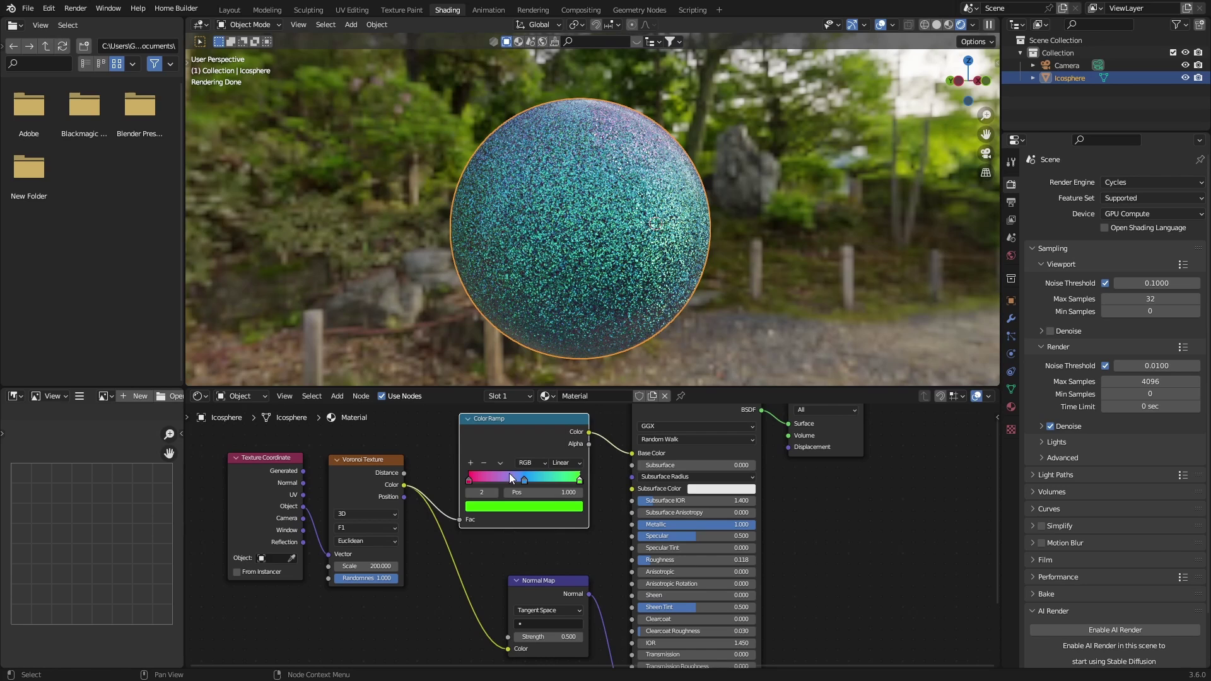
- Add ramp stops at 0.750 and 0.625, colouring them purple and lavender
left_click(471, 463)
left_click(550, 479)
left_click(531, 505)
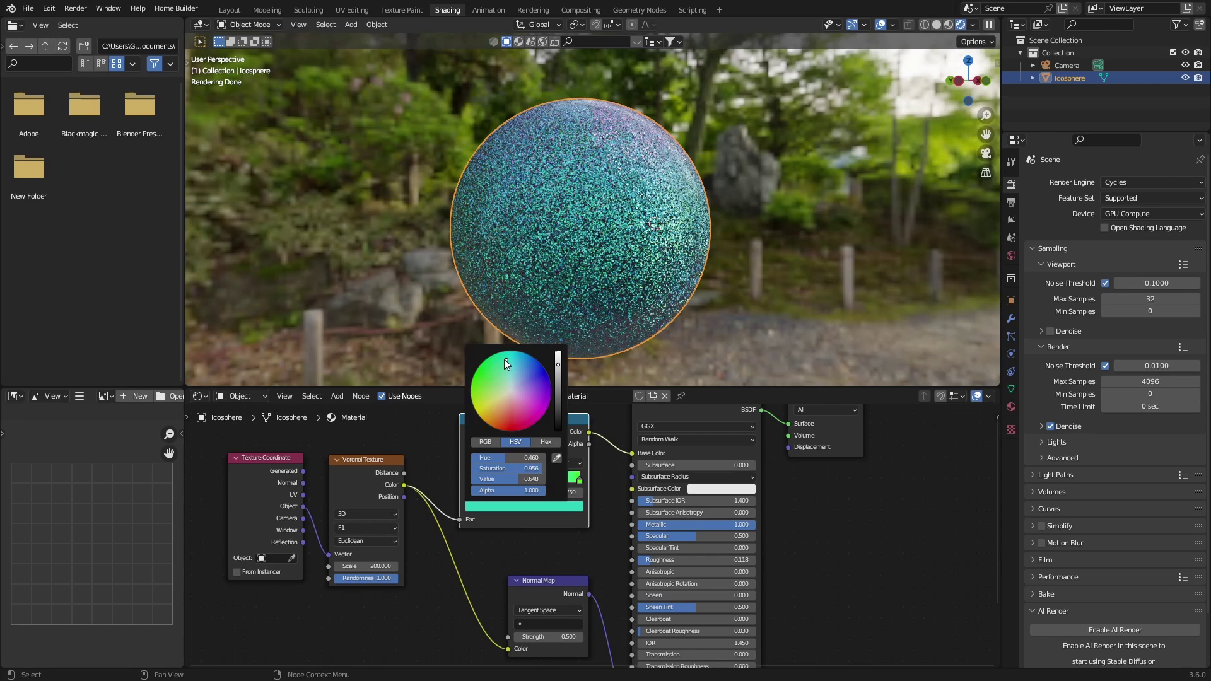
left_click(529, 398)
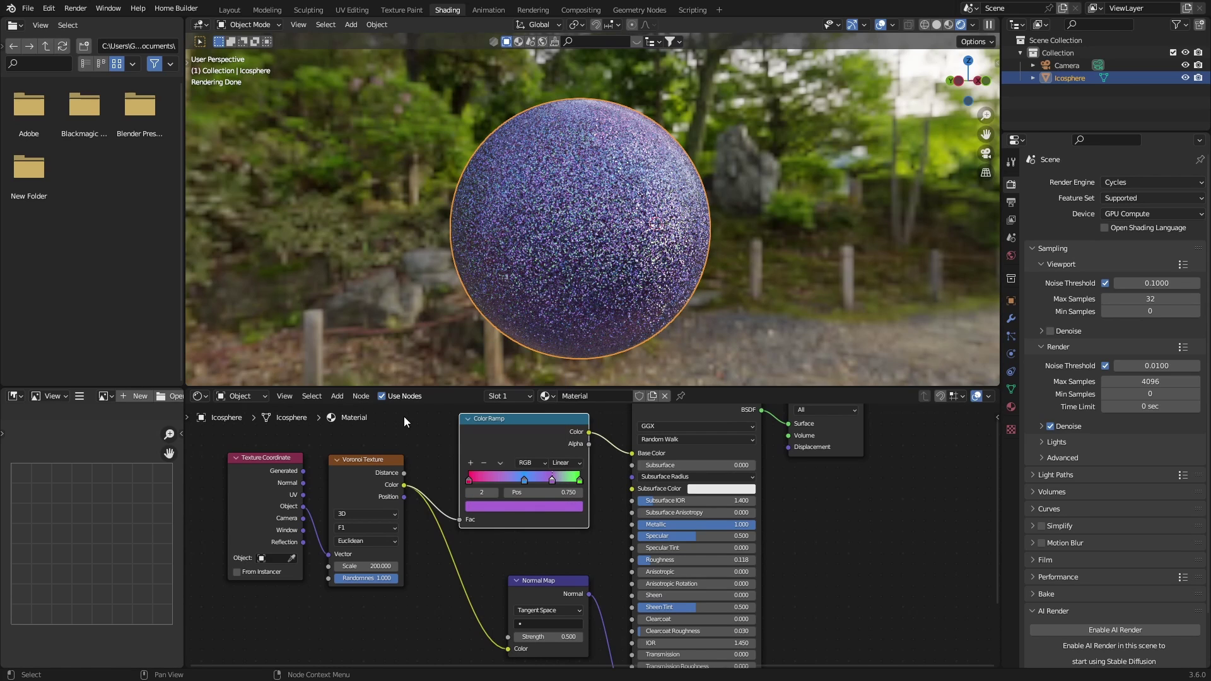
left_click(471, 463)
mouse_move(532, 482)
left_mouse_down()
mouse_move(519, 484)
mouse_move(559, 472)
mouse_move(521, 474)
left_mouse_up()
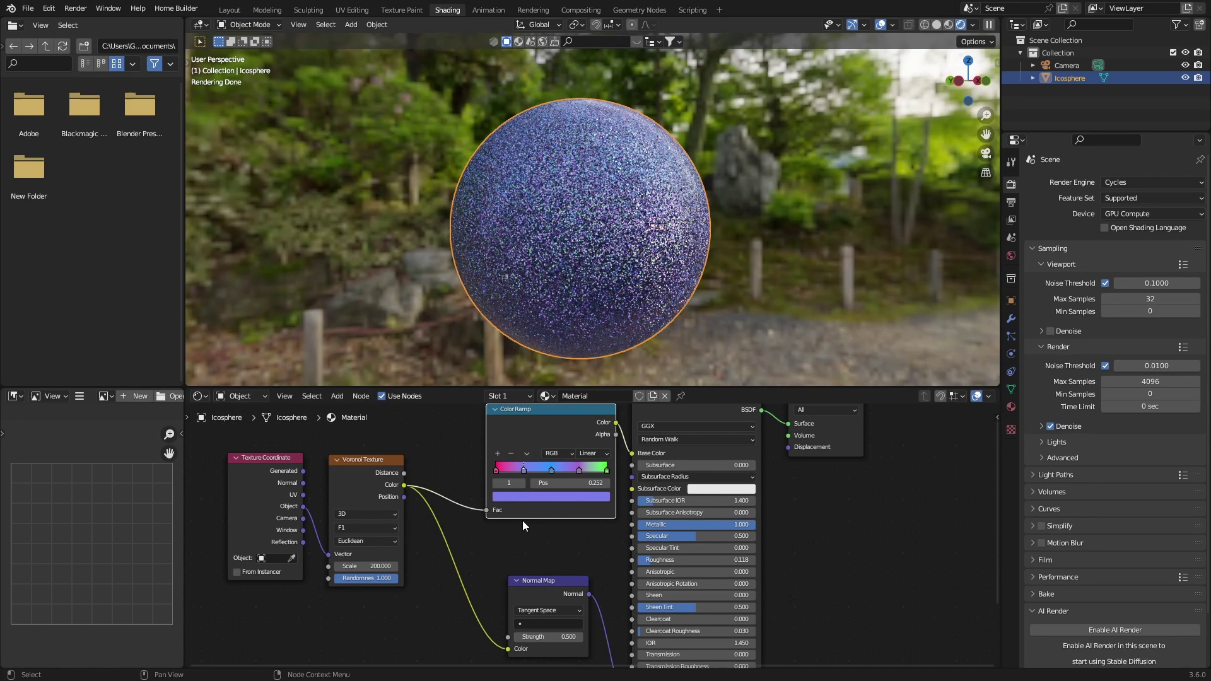
left_click(545, 497)
left_click(546, 374)
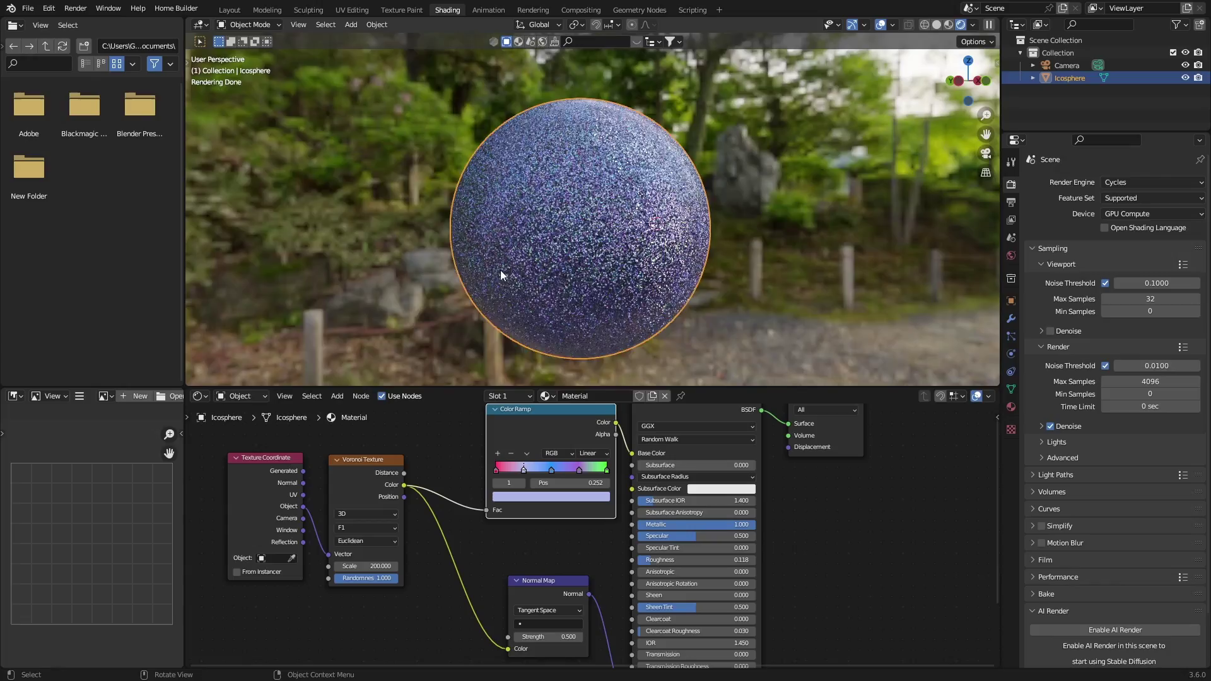
- Drag the Principled BSDF Roughness down to 0.000 for a fully glossy finish
scroll(504, 280, "up", 6)
middle_click_drag(622, 215, 673, 226)
scroll(673, 226, "down", 5)
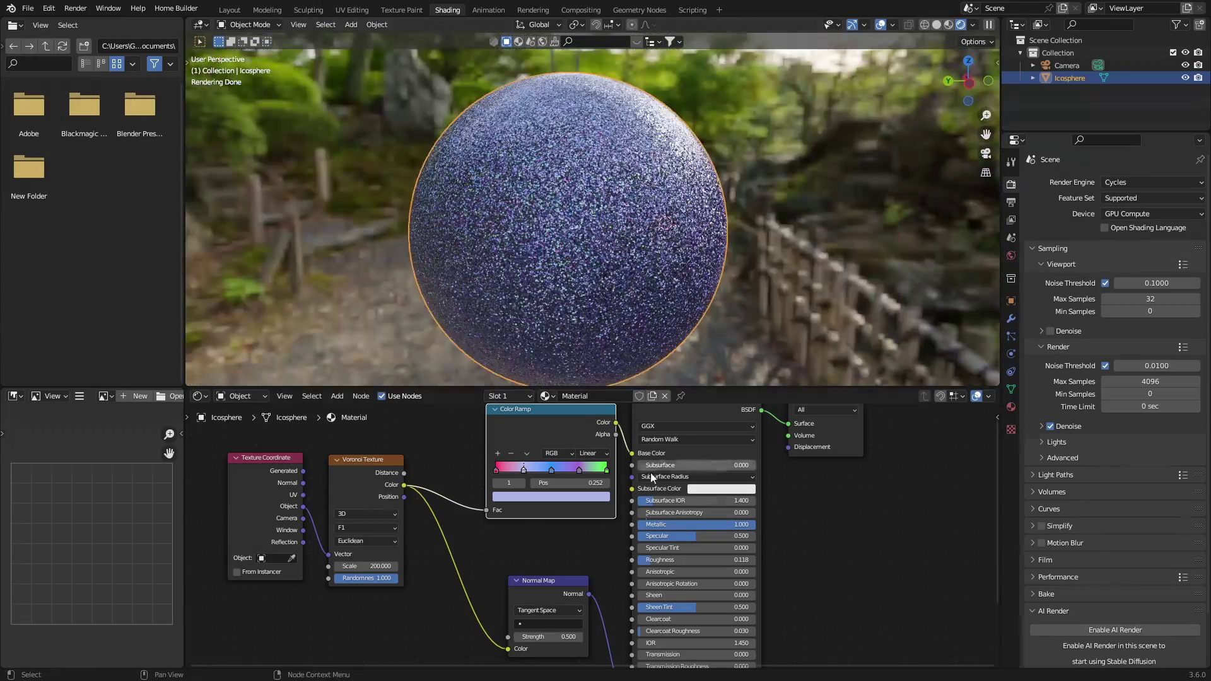
left_click_drag(655, 563, 637, 564)
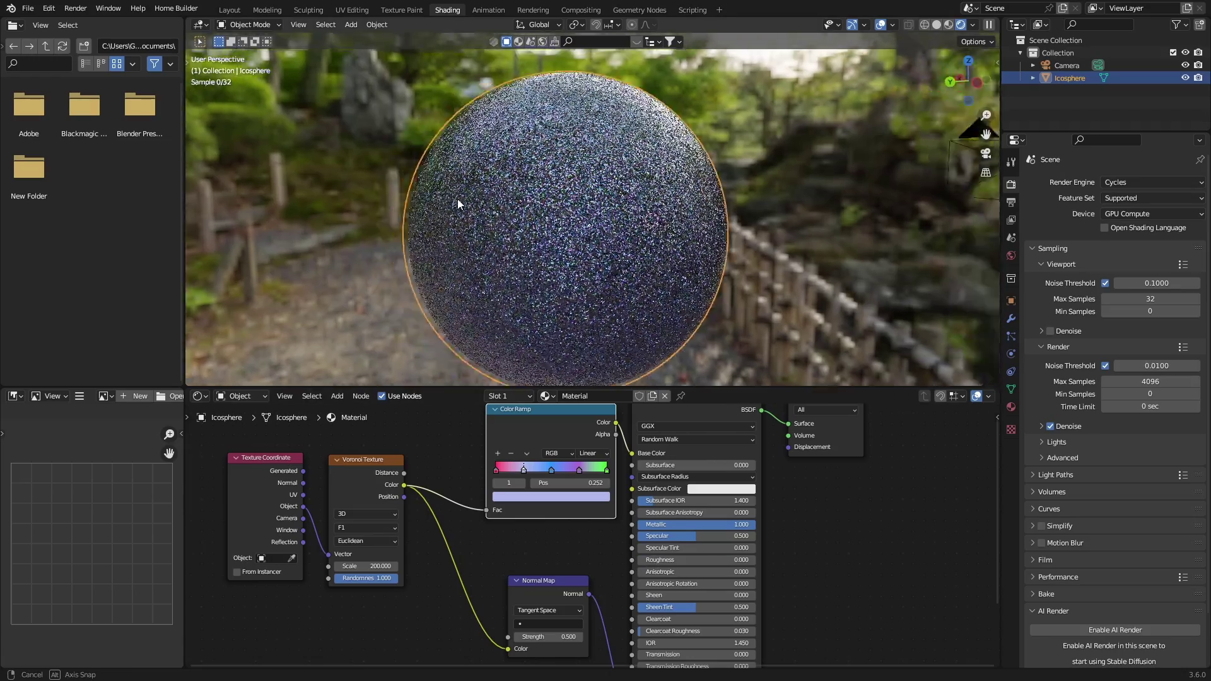
middle_click_drag(458, 203, 523, 242)
middle_click_drag(631, 206, 580, 214)
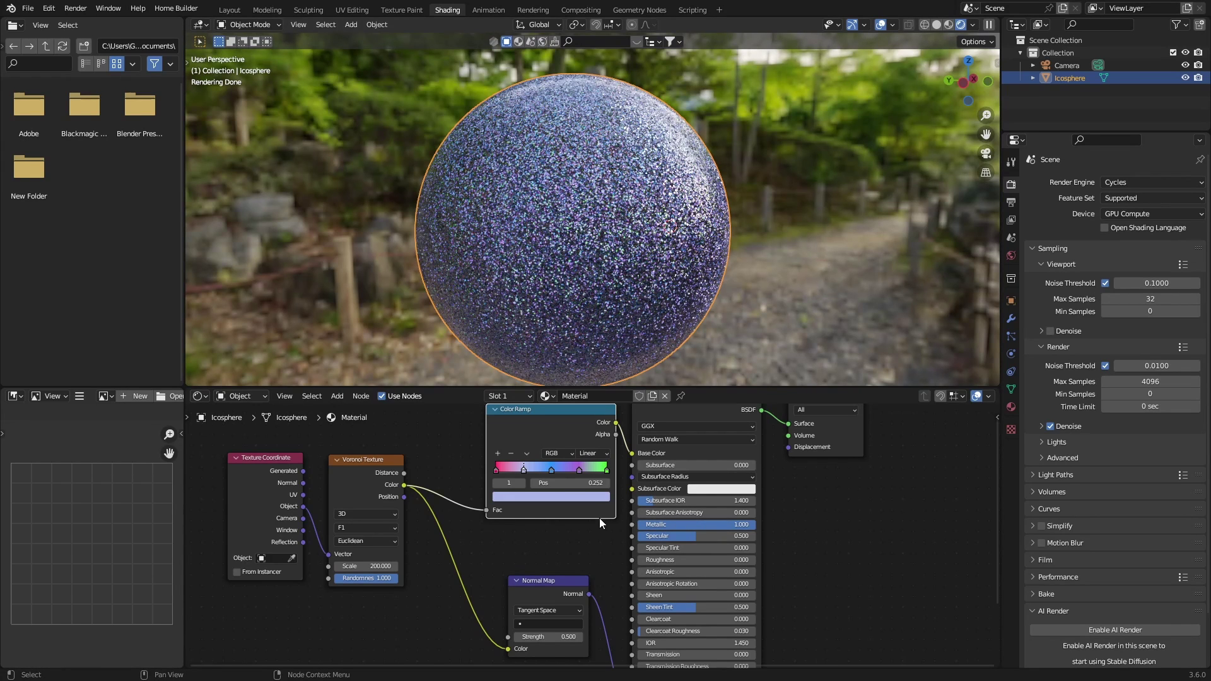
- Step Normal Map Strength down from 0.500, try 0.100, and settle at 0.200
left_click(515, 637)
left_click(516, 636)
left_click(516, 637)
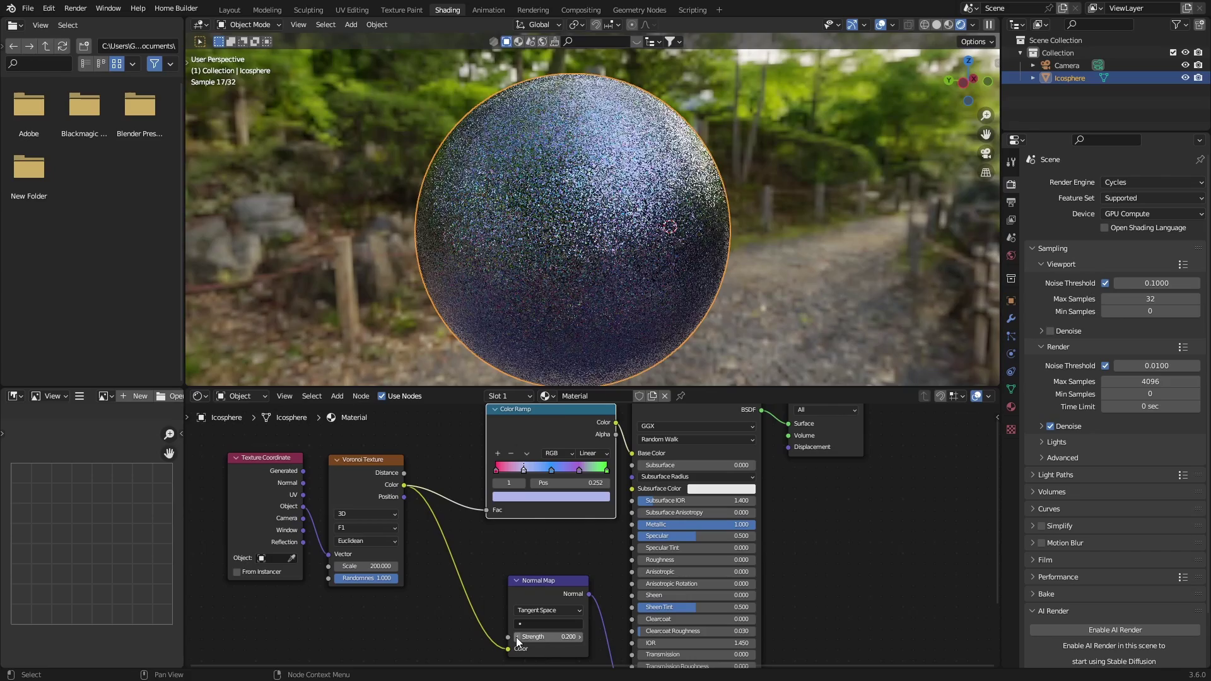
middle_click_drag(570, 362, 641, 278)
scroll(641, 277, "up", 3)
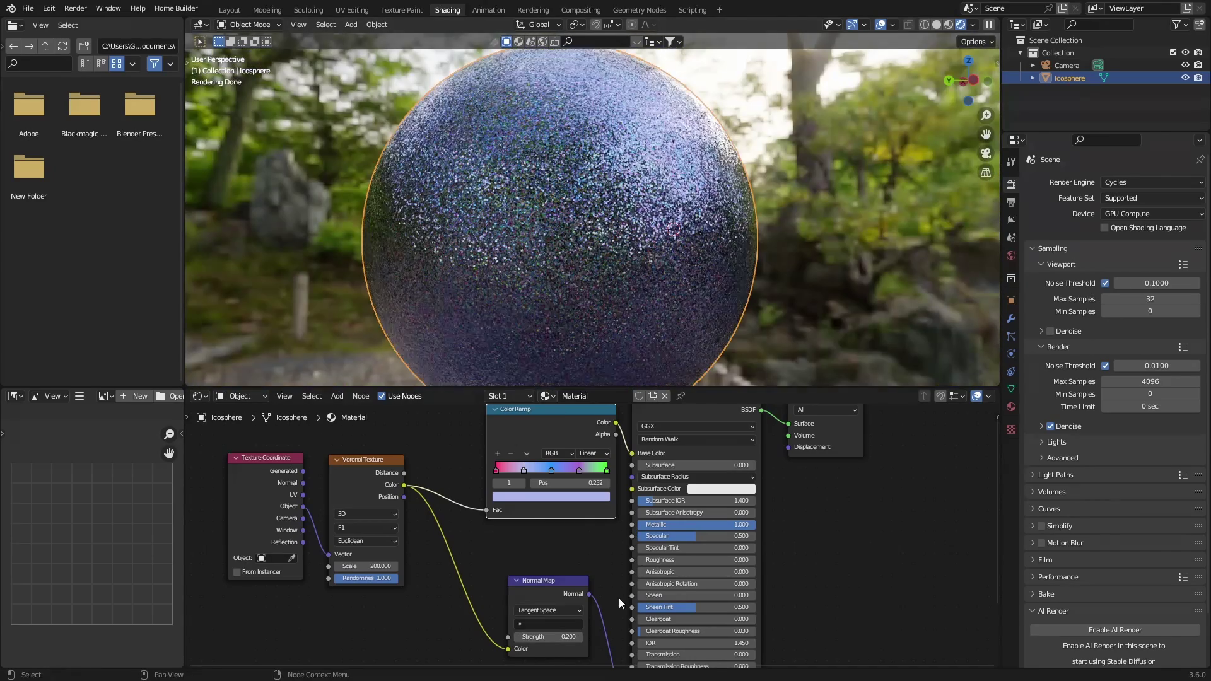
left_click(516, 637)
middle_click_drag(536, 215, 470, 212)
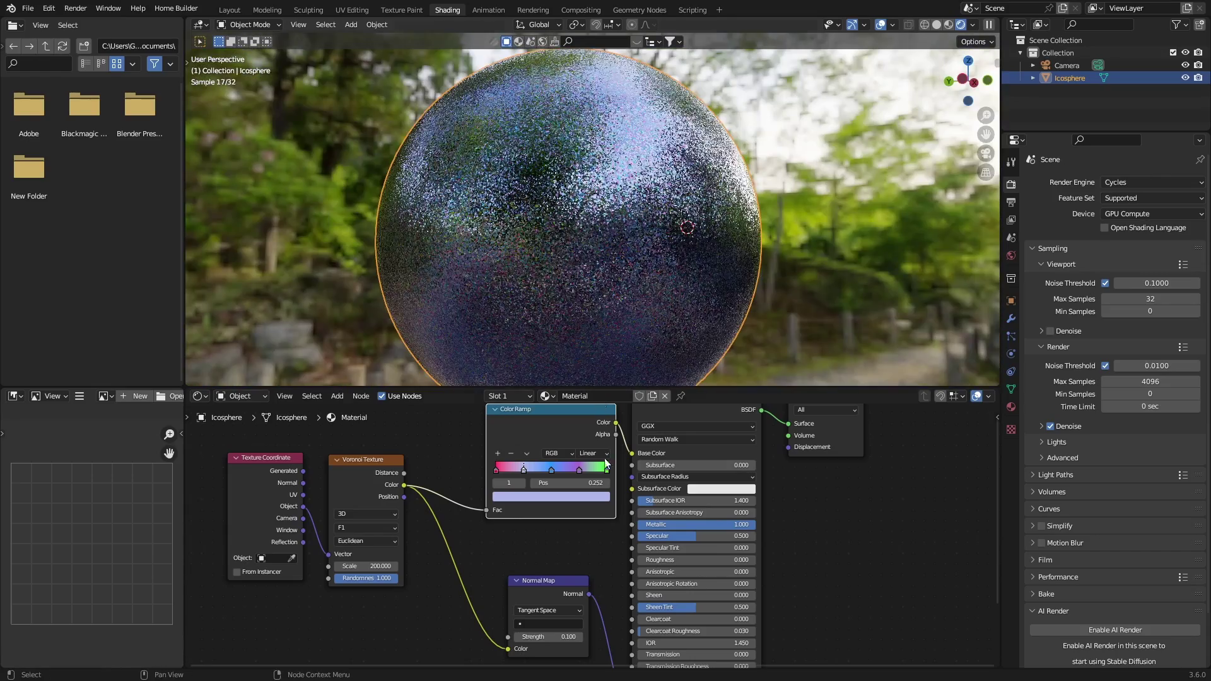
left_click(579, 637)
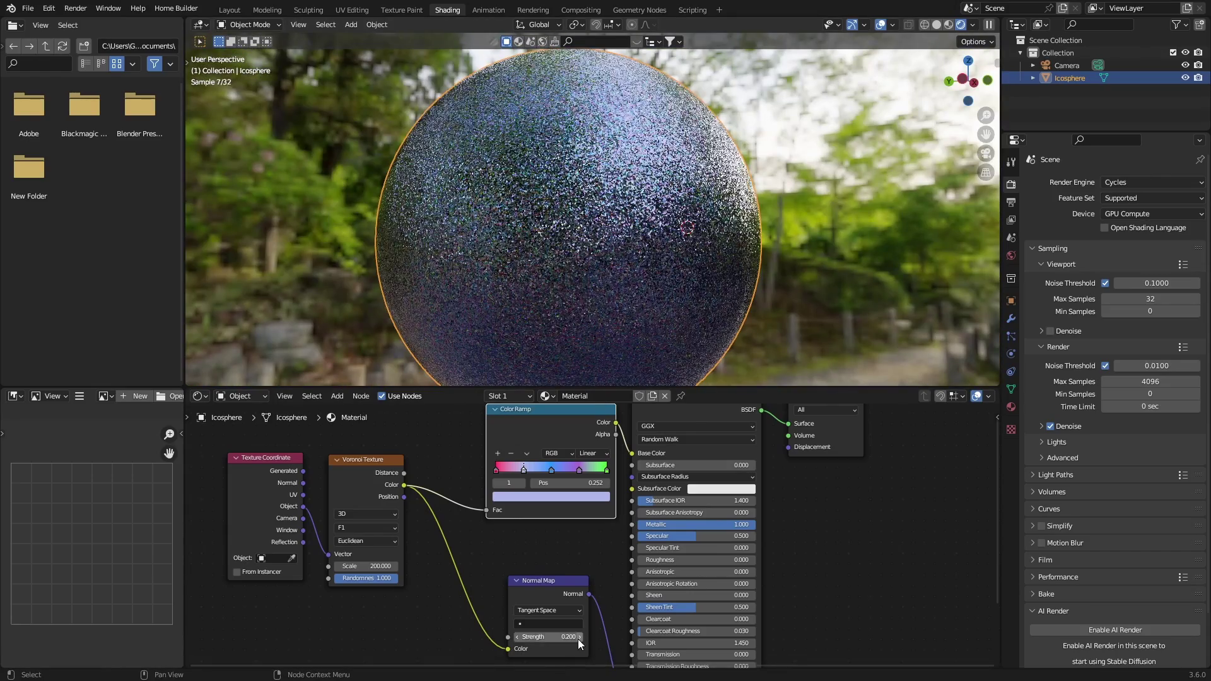
middle_click_drag(634, 239, 444, 252)
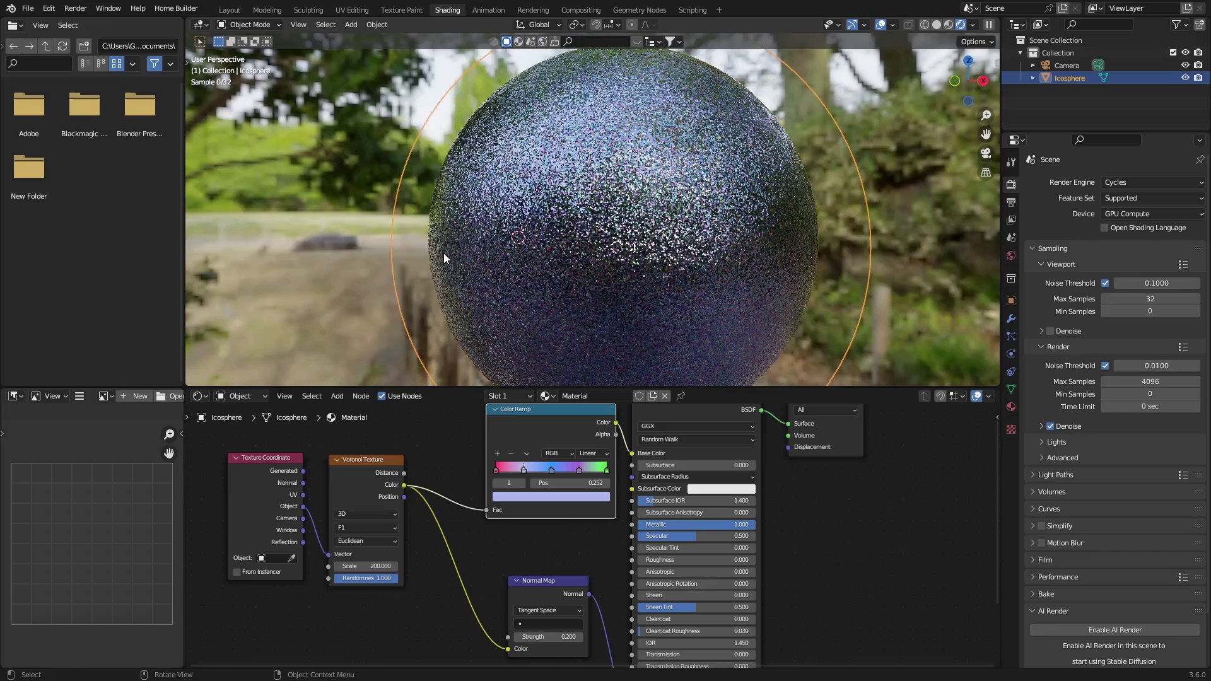
scroll(443, 252, "up", 2)
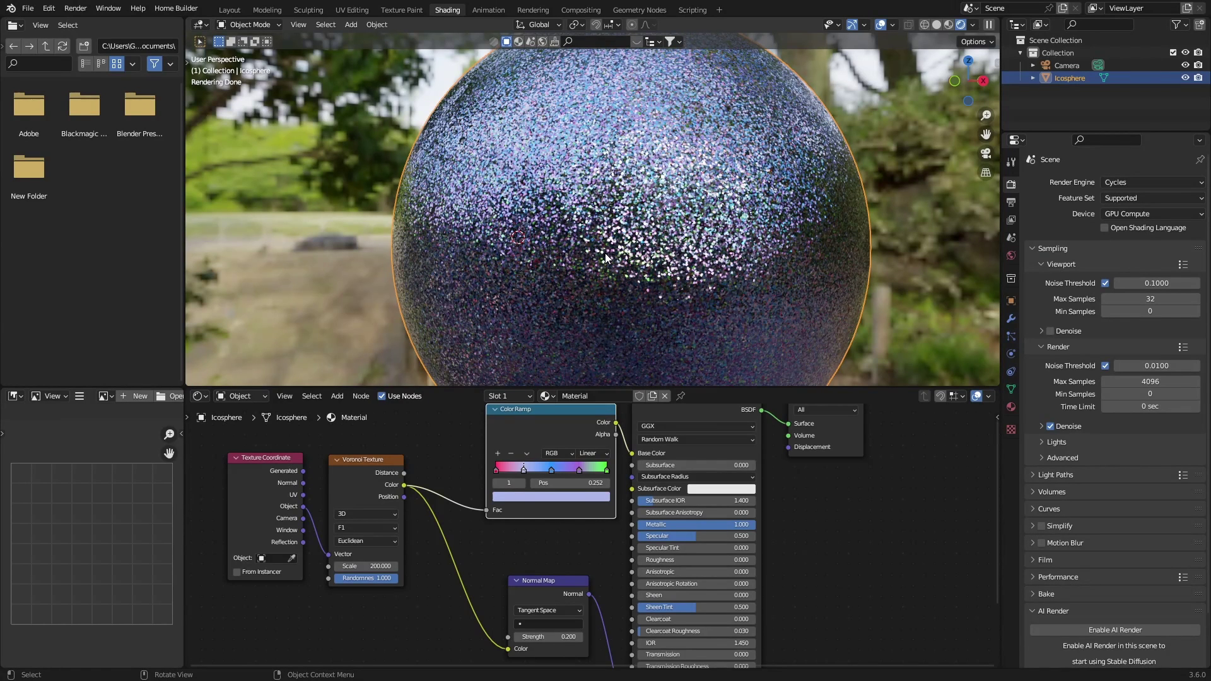